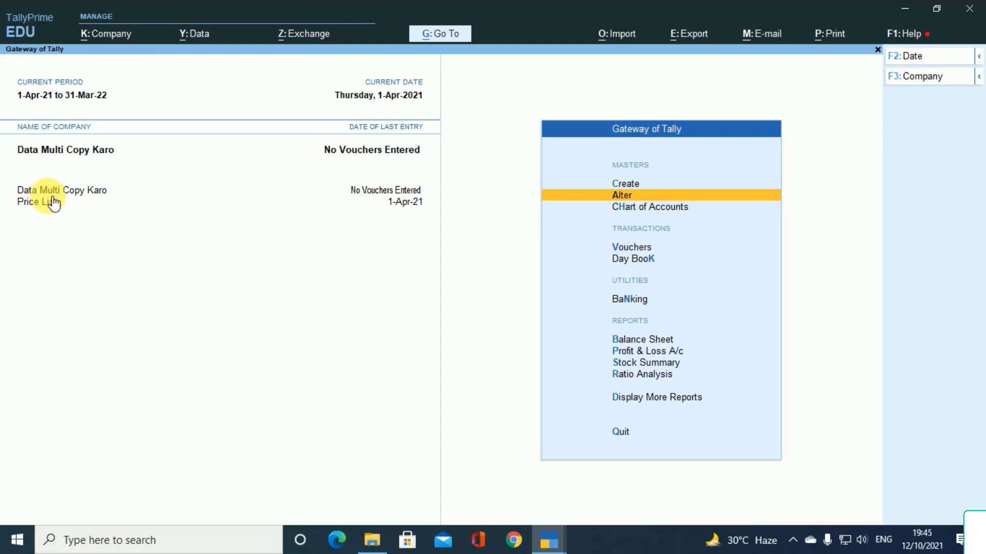
Check the list of existing ledgers in the Data Multi Copy Karo company from master alteration.
key("Return")
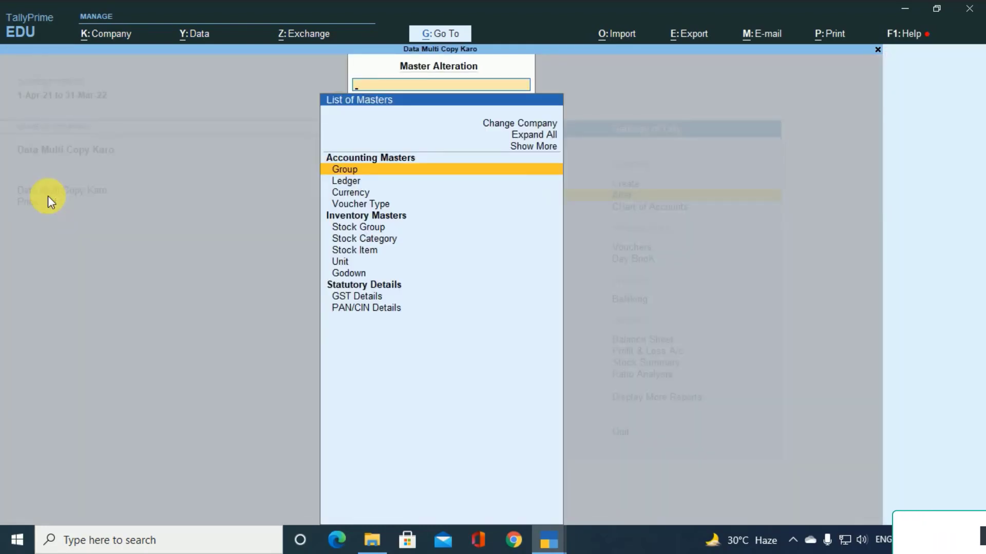
key("Down")
key("Return")
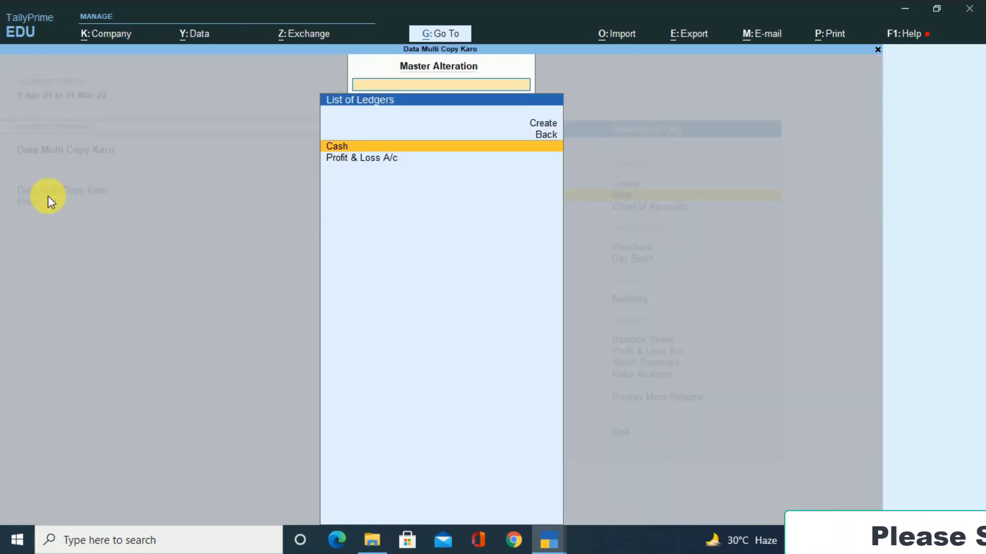
key("Escape")
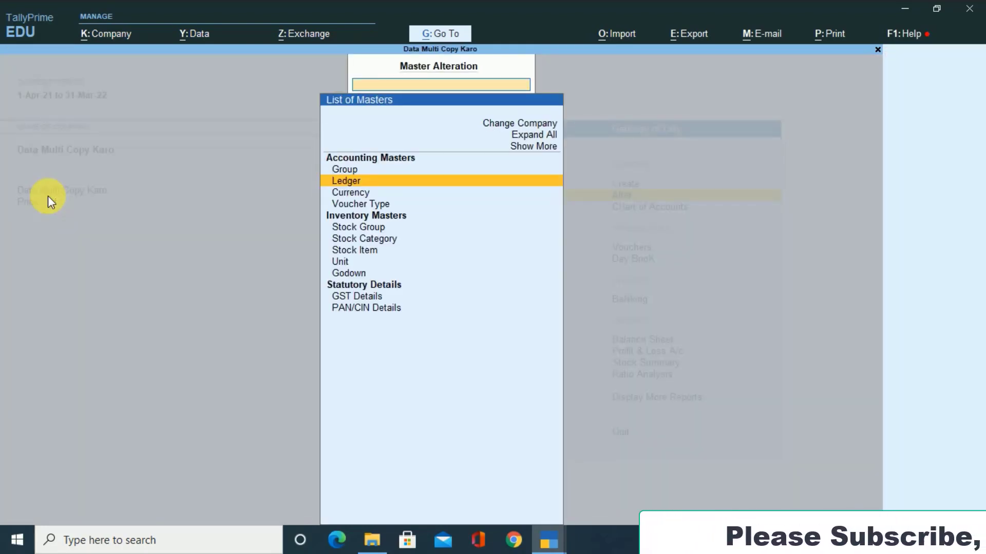
key("Escape")
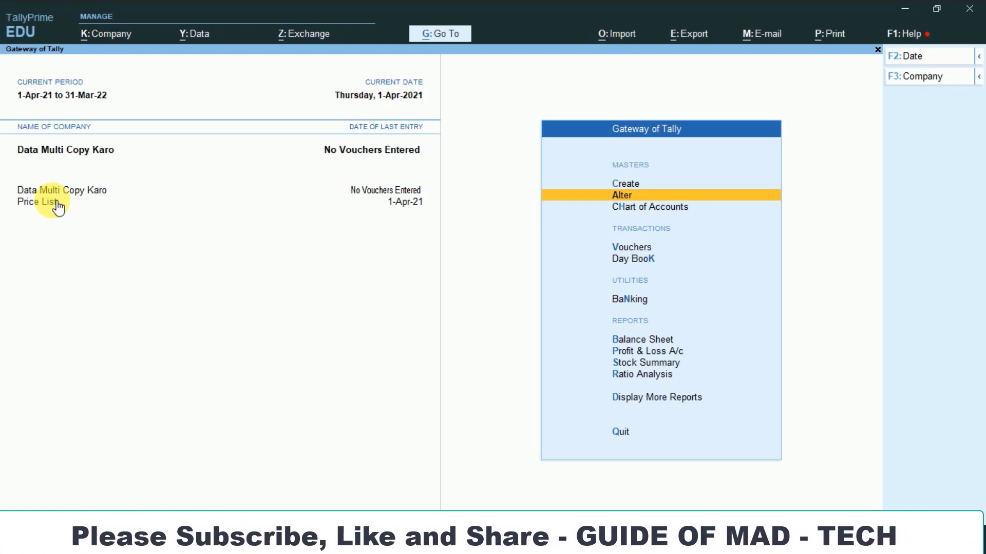
Look over the list of available companies, and switch the active company to Price List and back to Data Multi Copy Karo.
key("alt+F3")
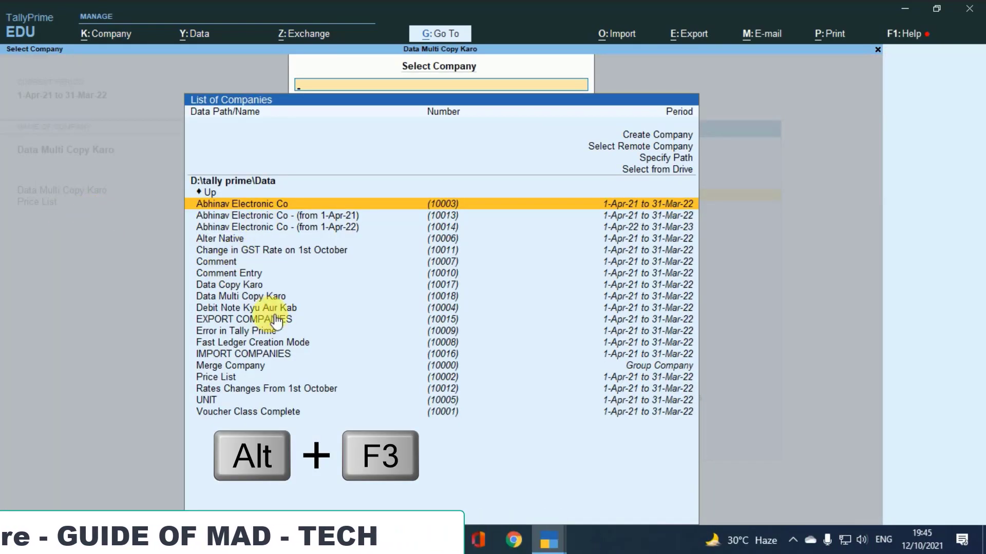
key("Escape")
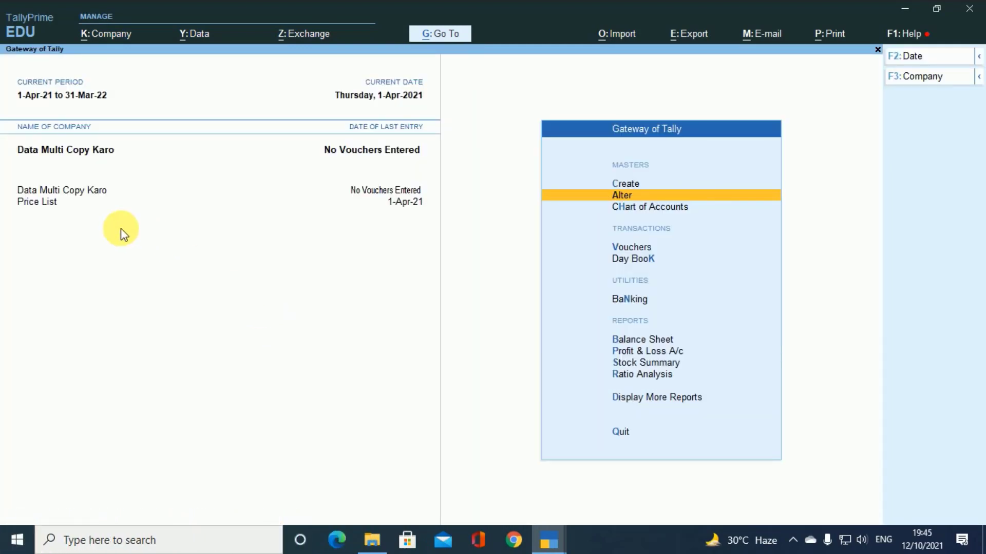
key("F3")
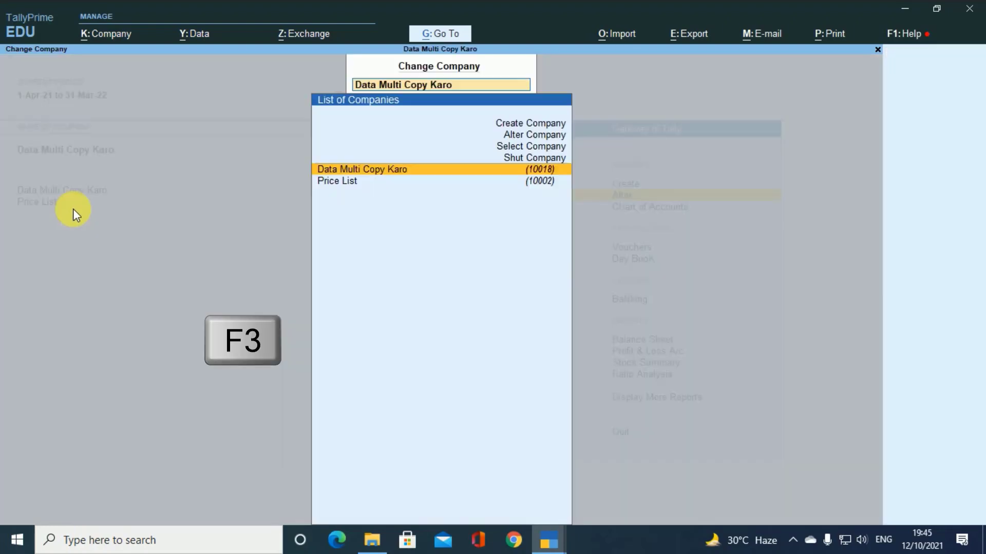
key("Down")
key("Return")
key("F3")
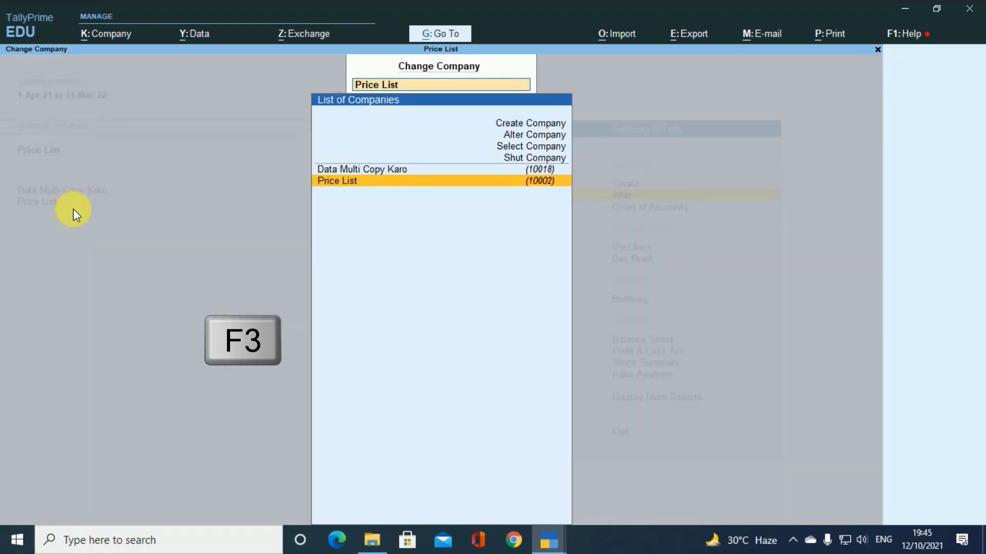
key("Up")
key("Return")
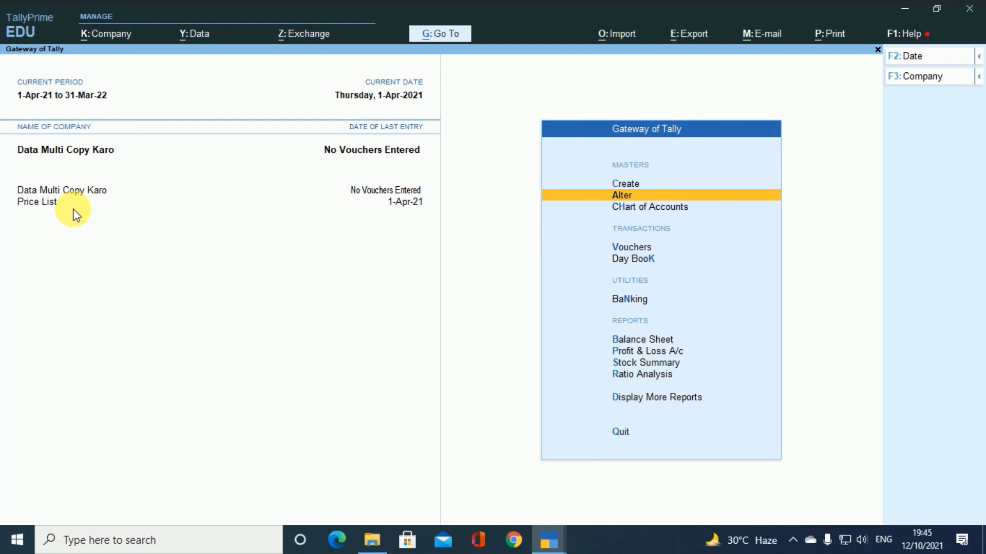
Make Price List the active company and check its list of existing ledgers from master alteration.
key("F3")
key("Down")
key("Return")
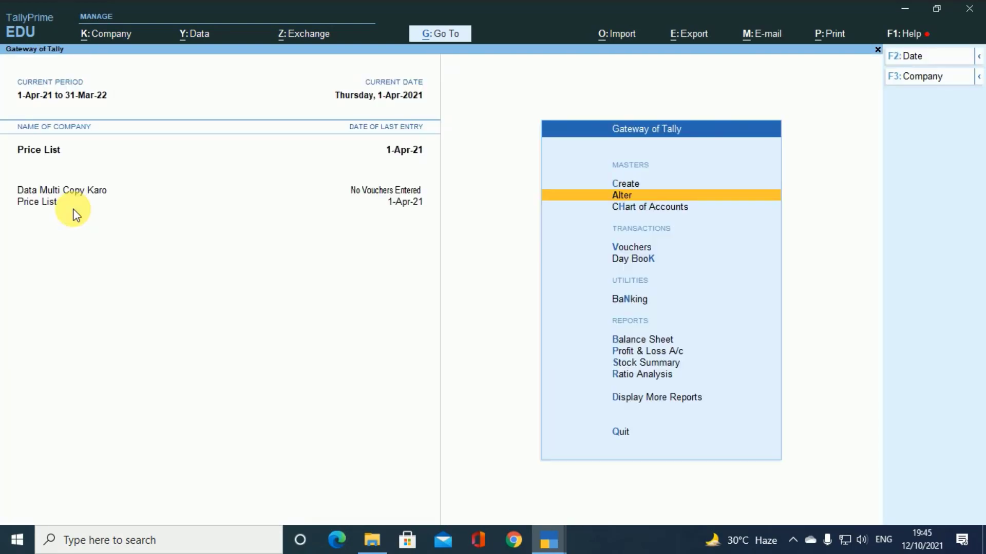
key("Return")
type("L")
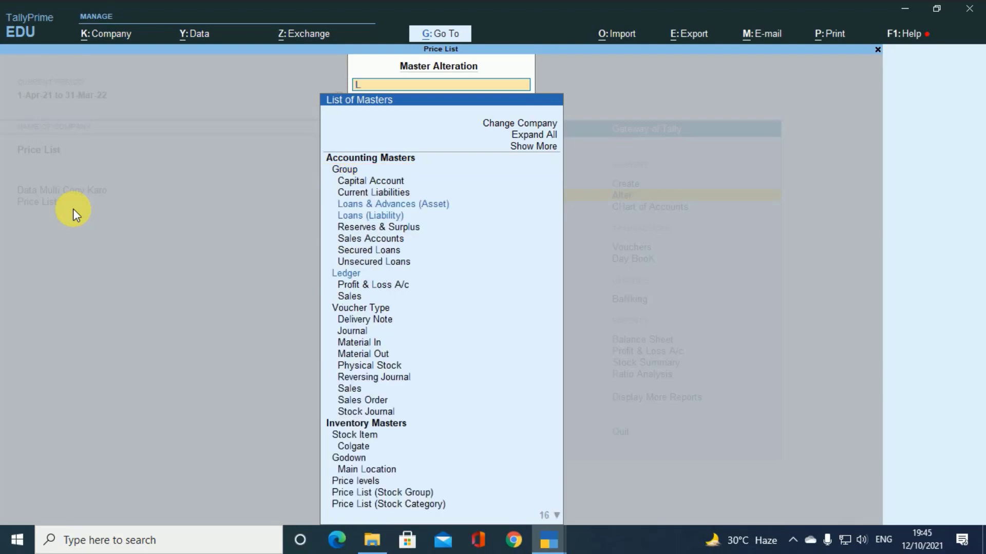
key("BackSpace")
key("Down")
key("Return")
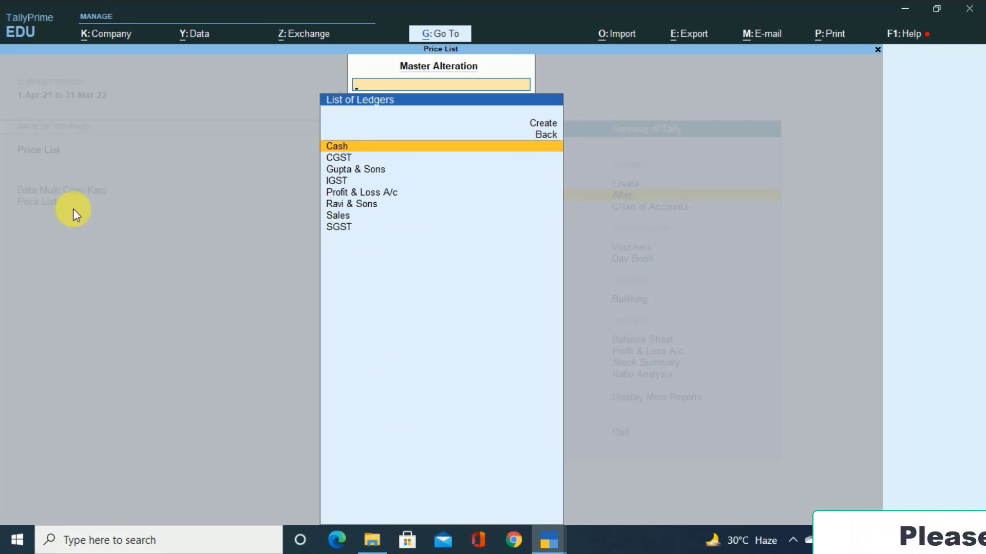
key("Escape")
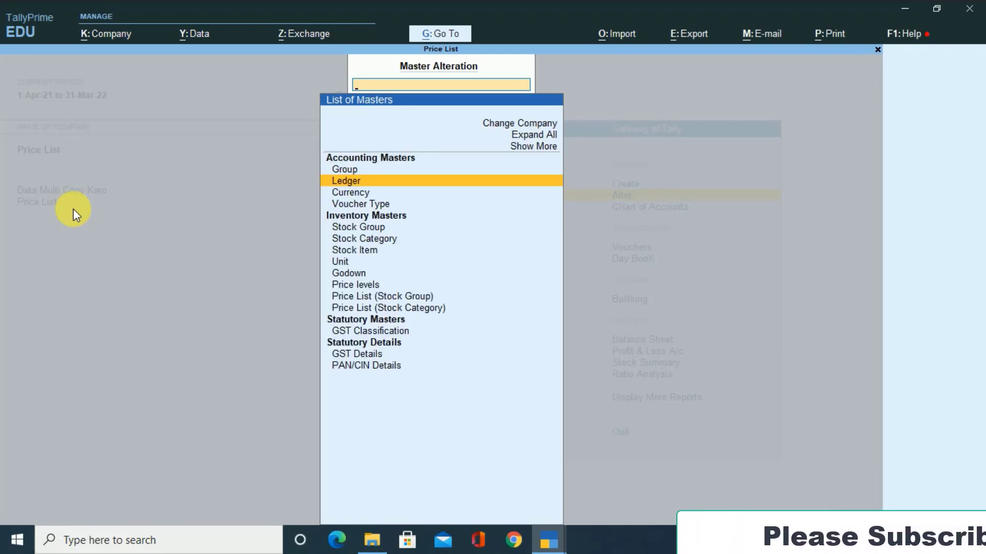
key("Escape")
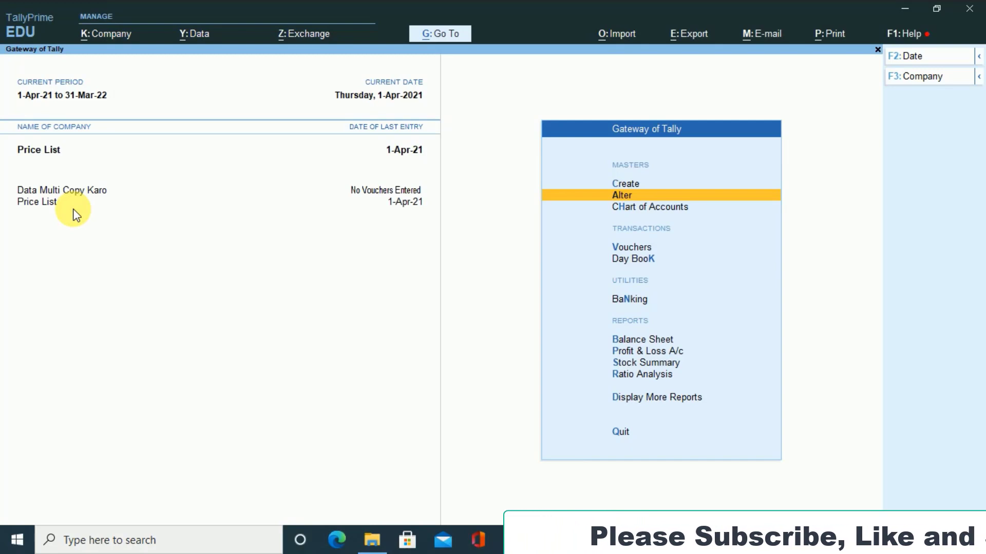
Return to the Data Multi Copy Karo company and check its ledger list again for comparison.
key("F3")
key("Up")
key("Return")
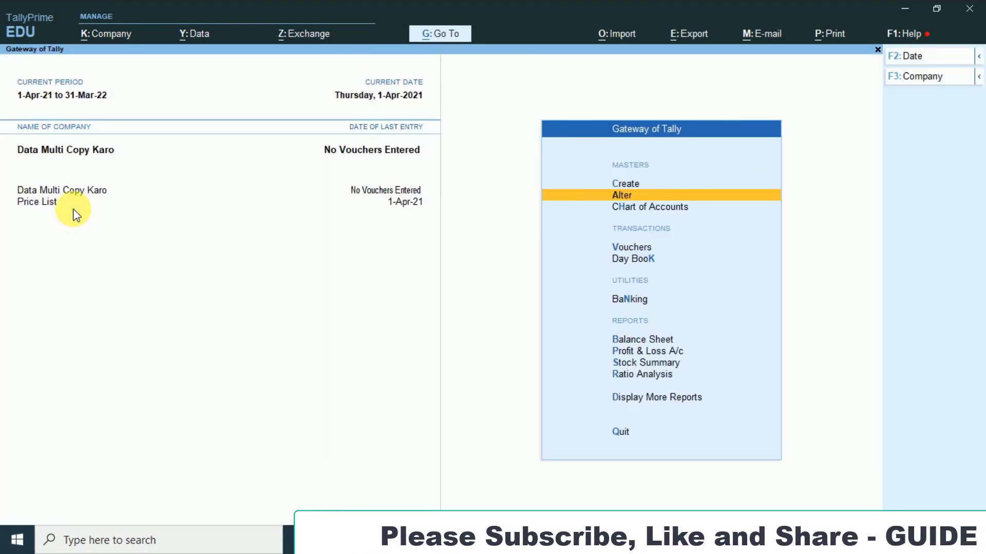
key("Return")
key("Down")
key("Return")
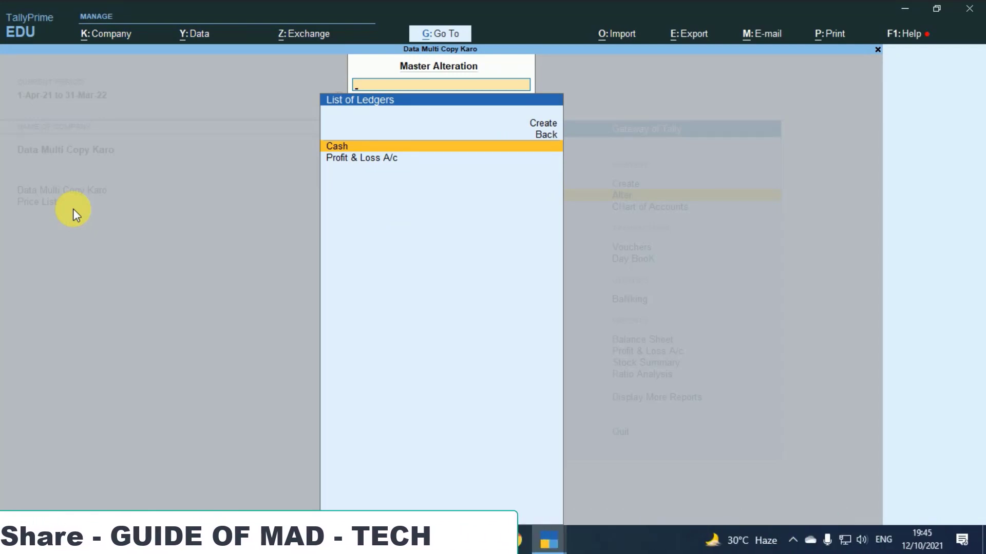
key("Escape")
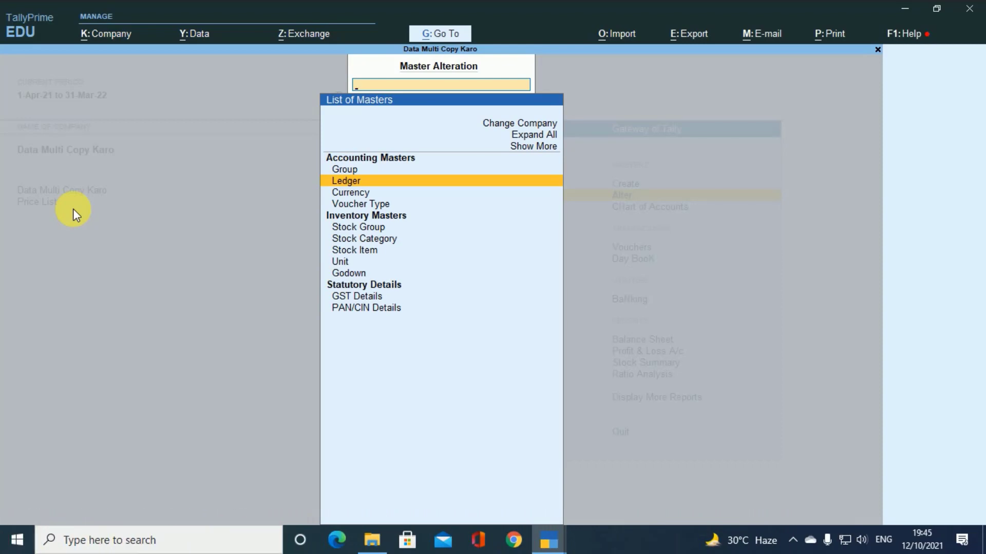
key("Escape")
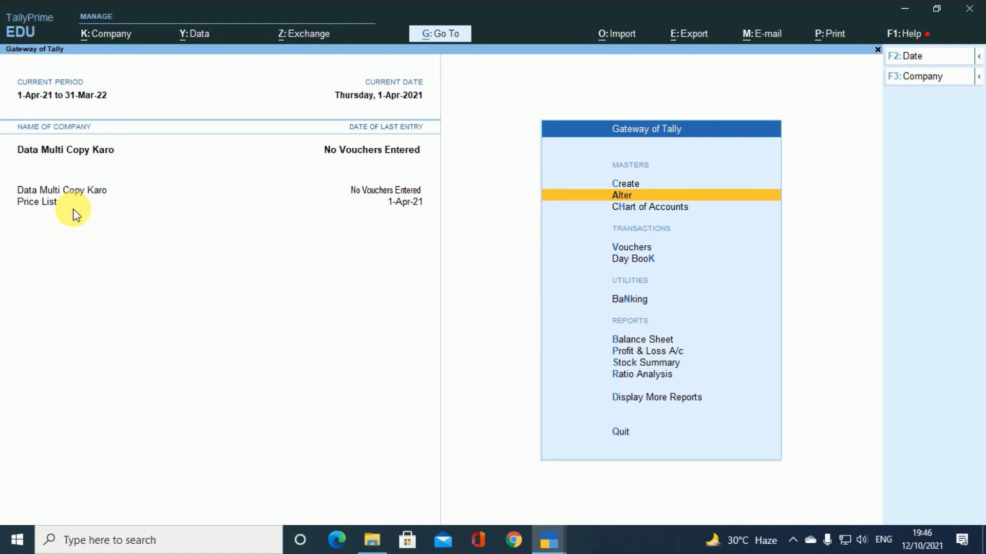
Switch the active company to Price List and open the Ledgers list of its Chart of Accounts.
key("Down")
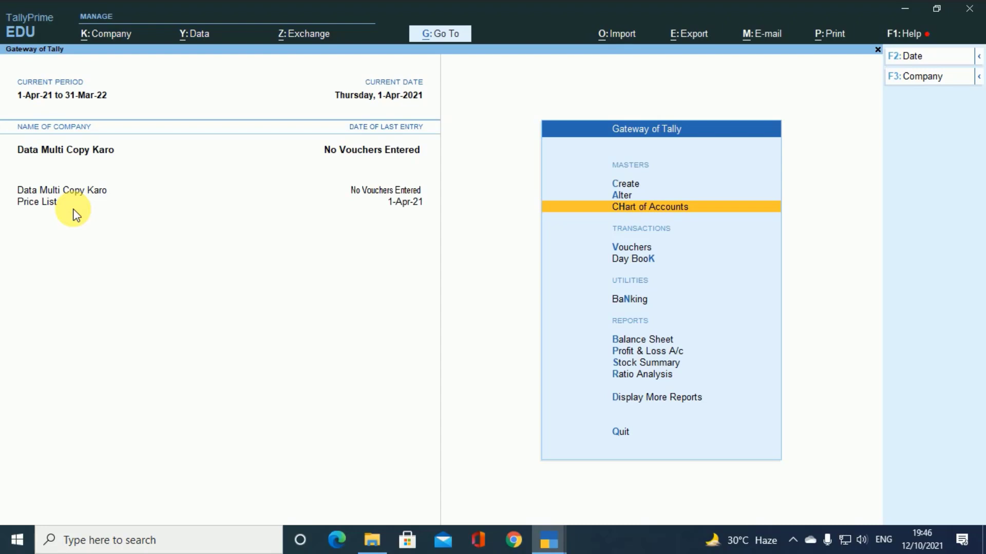
key("F3")
key("Down")
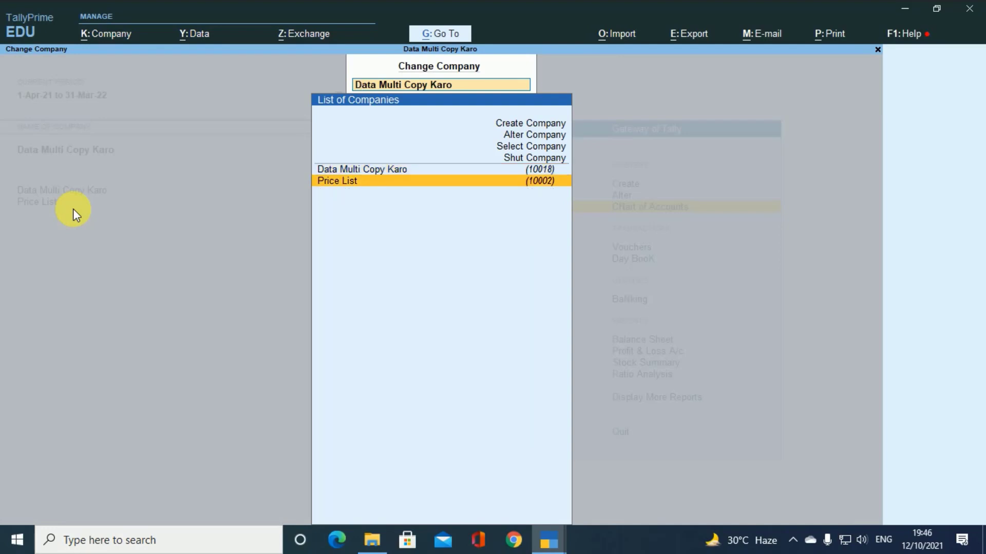
key("Return")
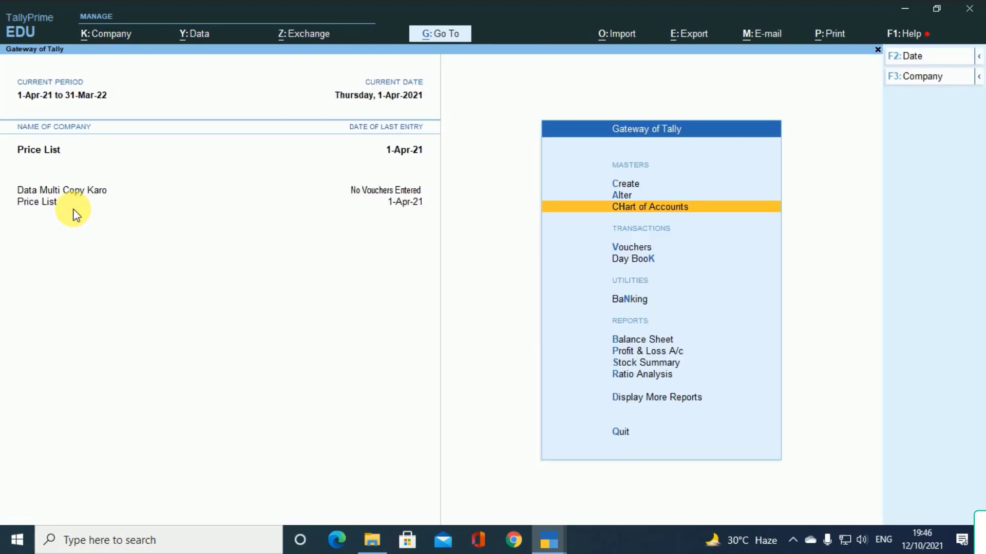
key("Return")
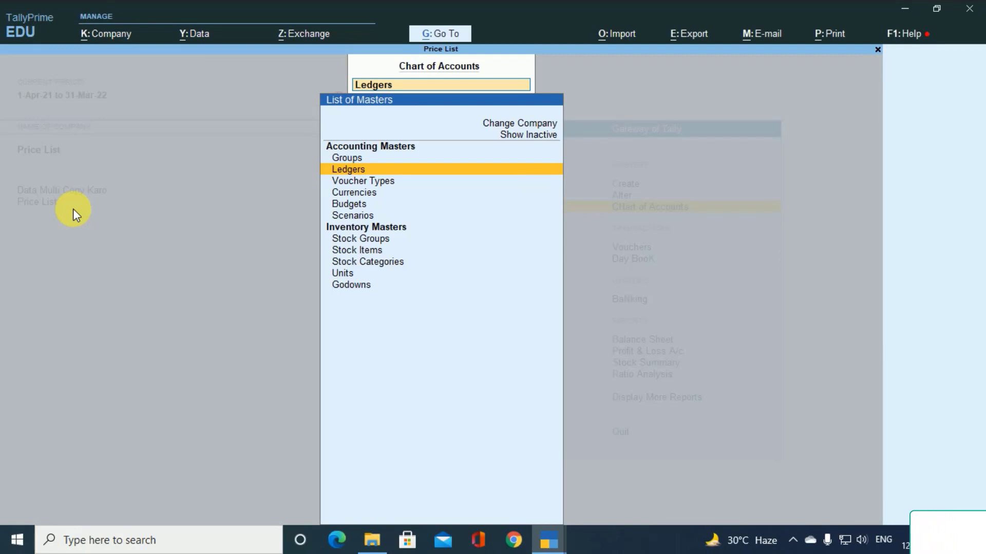
key("Return")
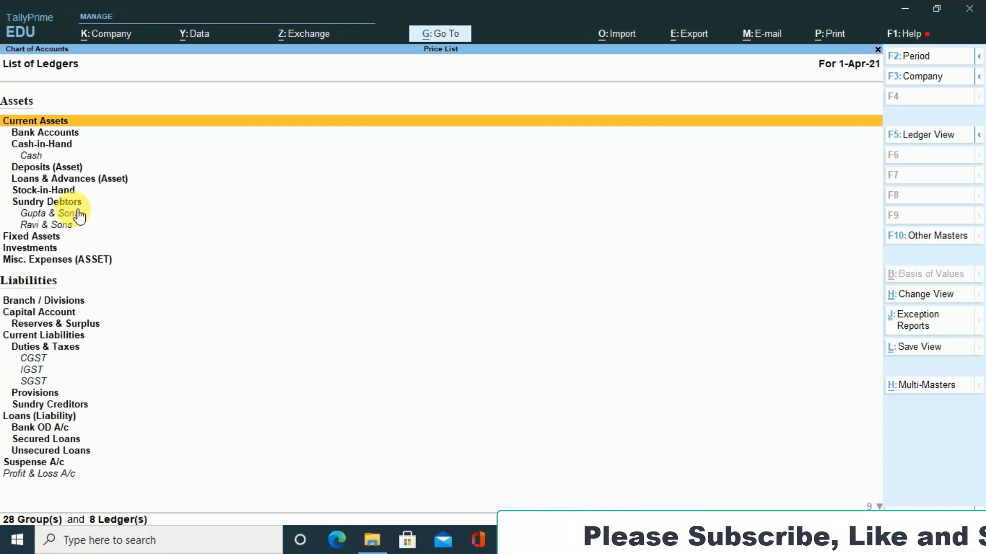
Open the ledgers of all groups for multi alteration, using Multi Alter with All Items.
key("ctrl+h")
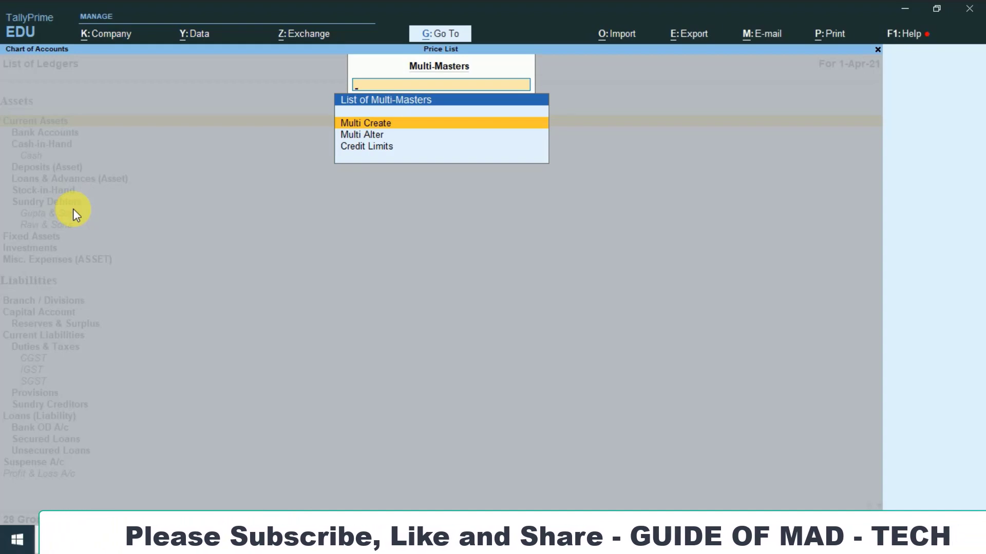
key("Down")
key("Return")
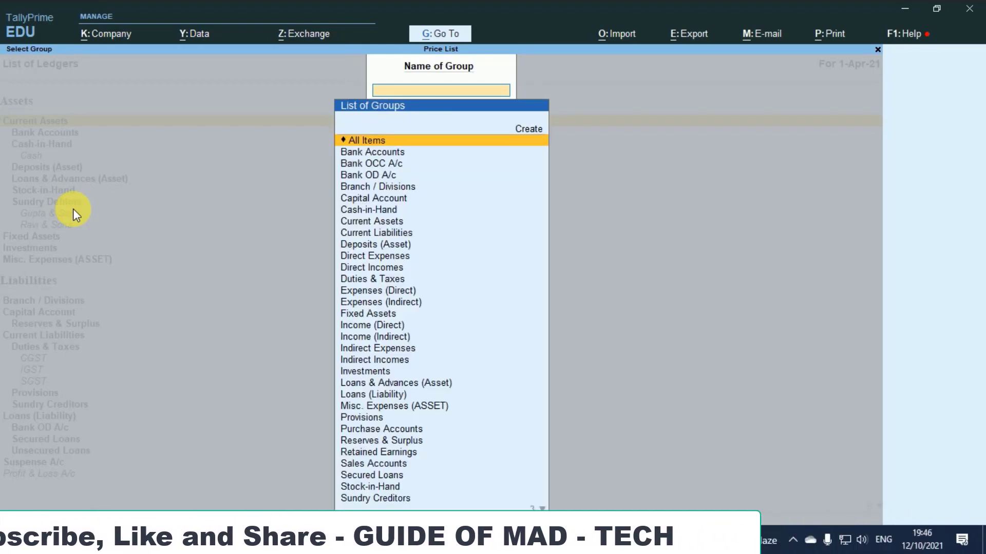
key("Return")
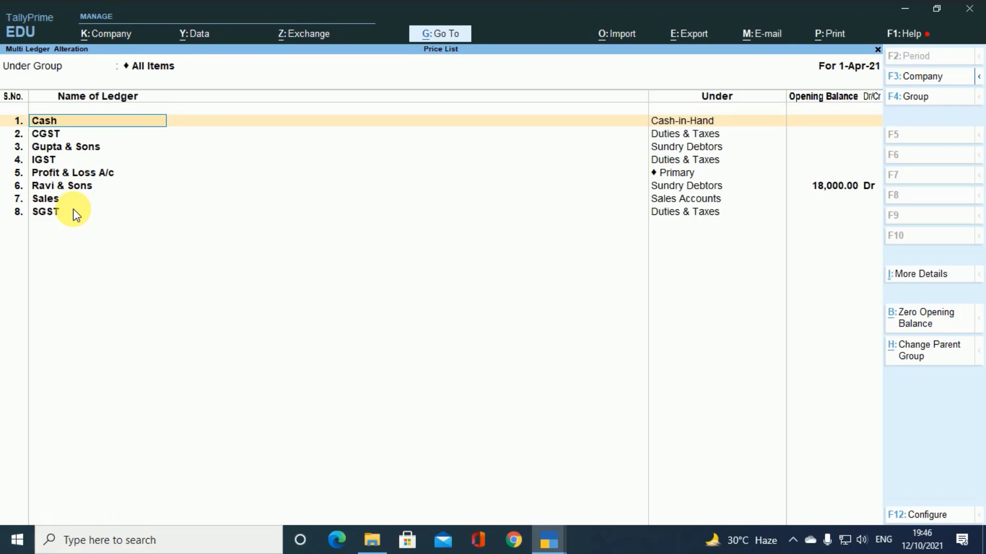
Change the company to Data Multi Copy Karo while keeping the Price List ledgers open in Multi Ledger Alteration.
key("F3")
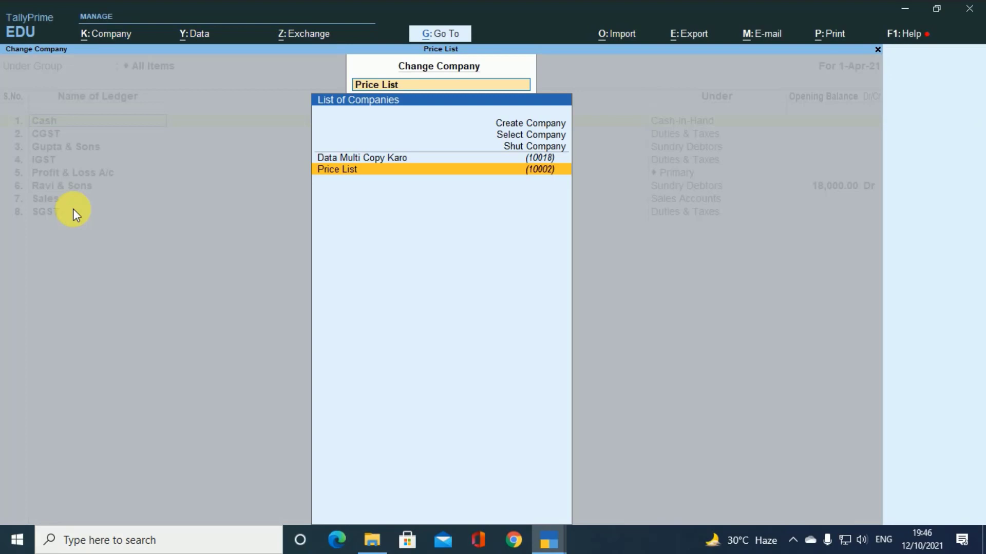
key("Up")
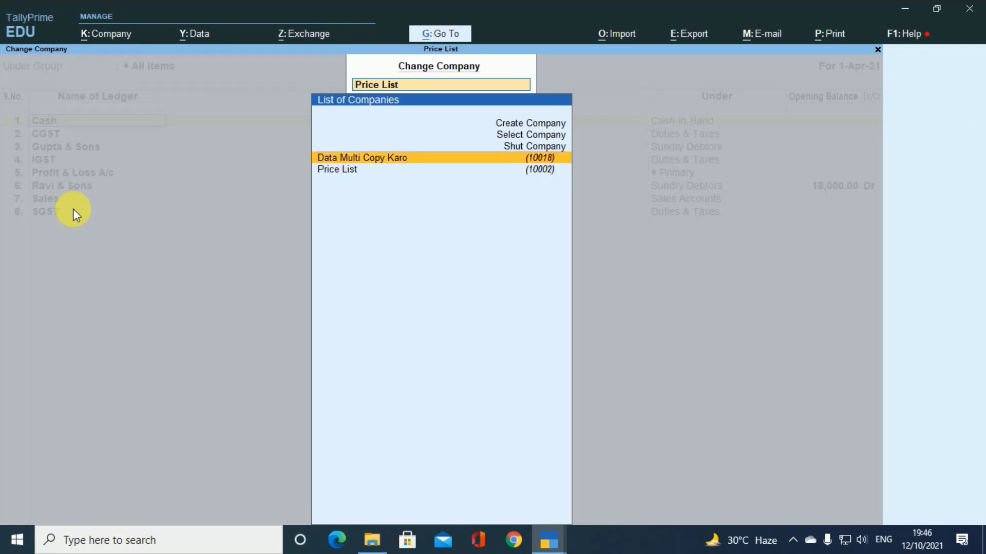
key("Return")
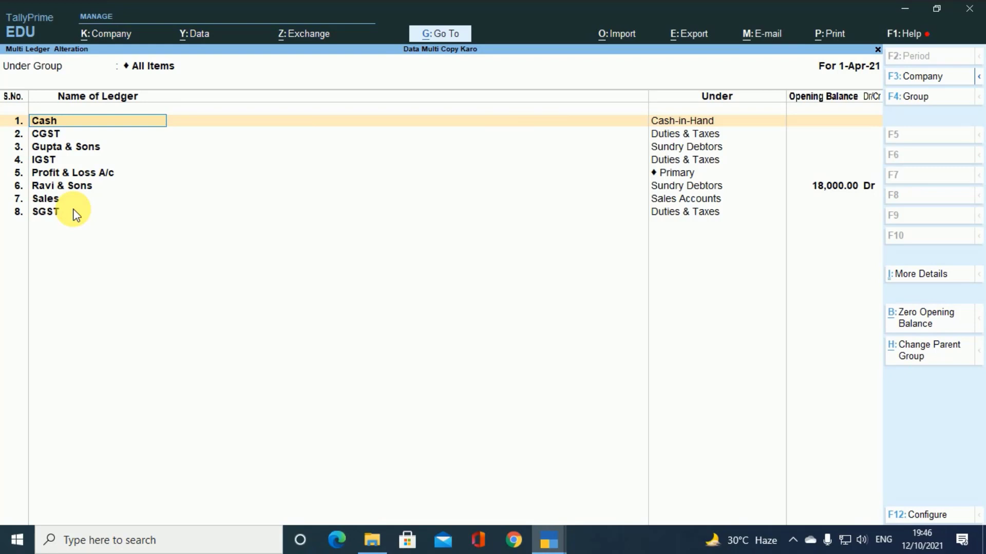
Try to save the full ledger list, including Cash, into the Data Multi Copy Karo company.
key("ctrl")
key("Return")
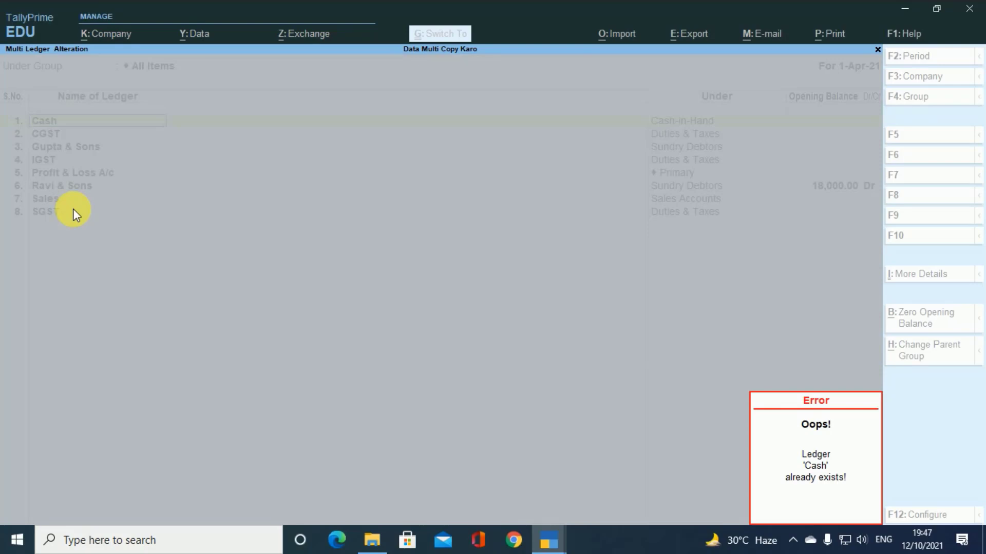
key("Escape")
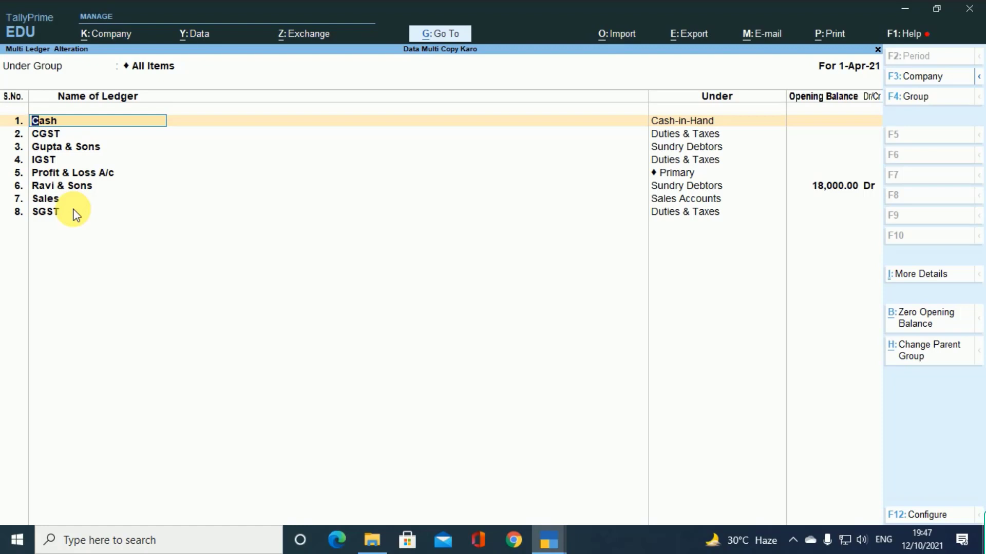
Remove the Cash and Profit & Loss A/c lines from the ledger list and save the remaining ledgers into Data Multi Copy Karo.
key("ctrl+d")
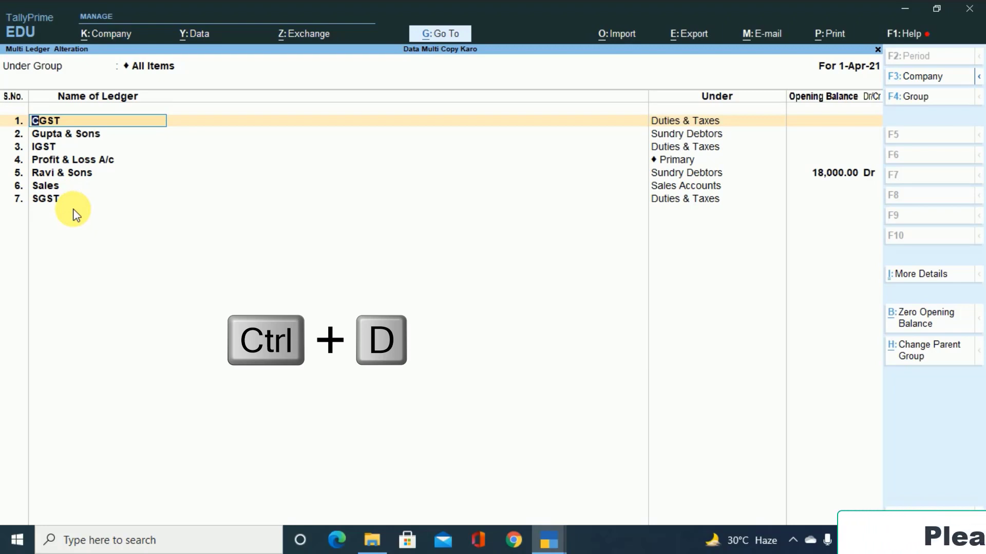
key("Down")
key("Down")
key("Down")
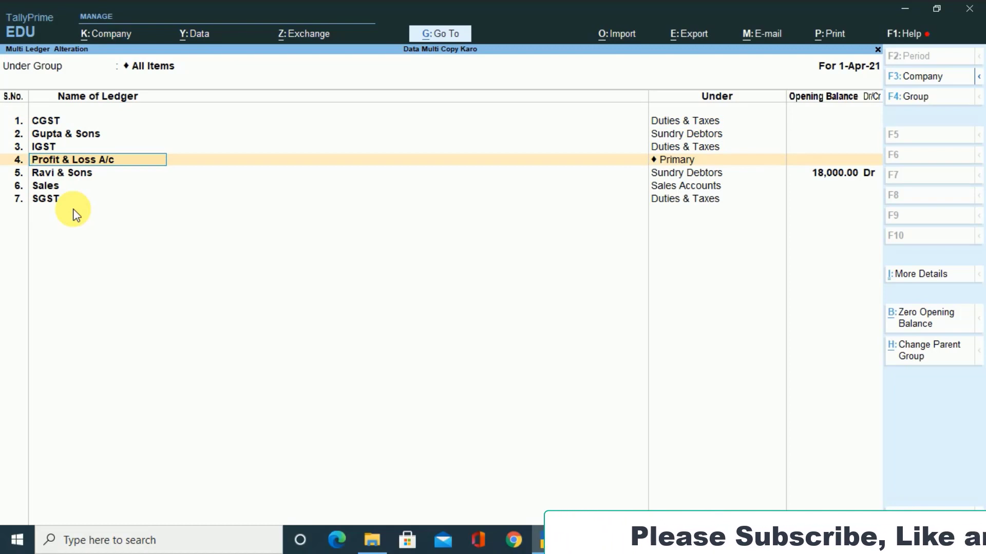
key("ctrl")
key("ctrl+d")
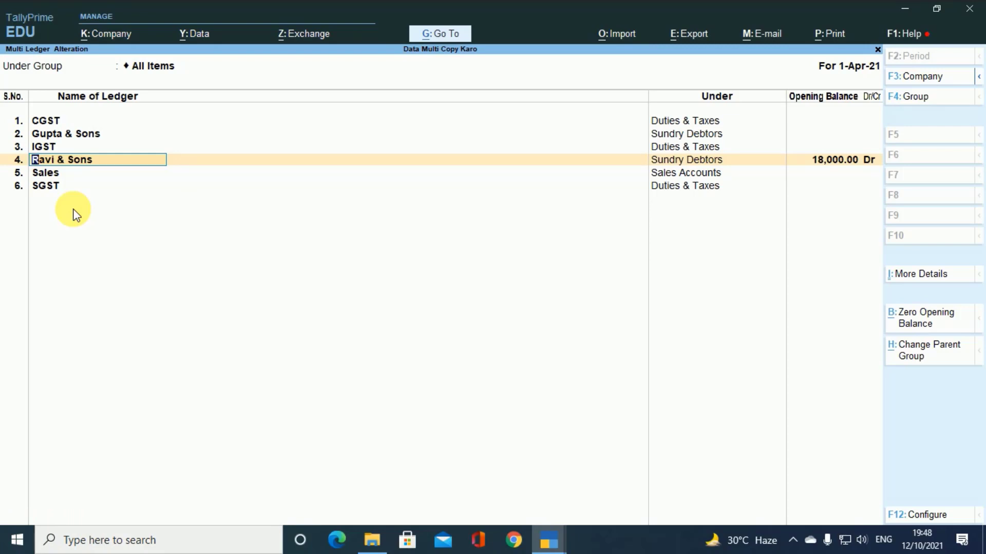
key("ctrl")
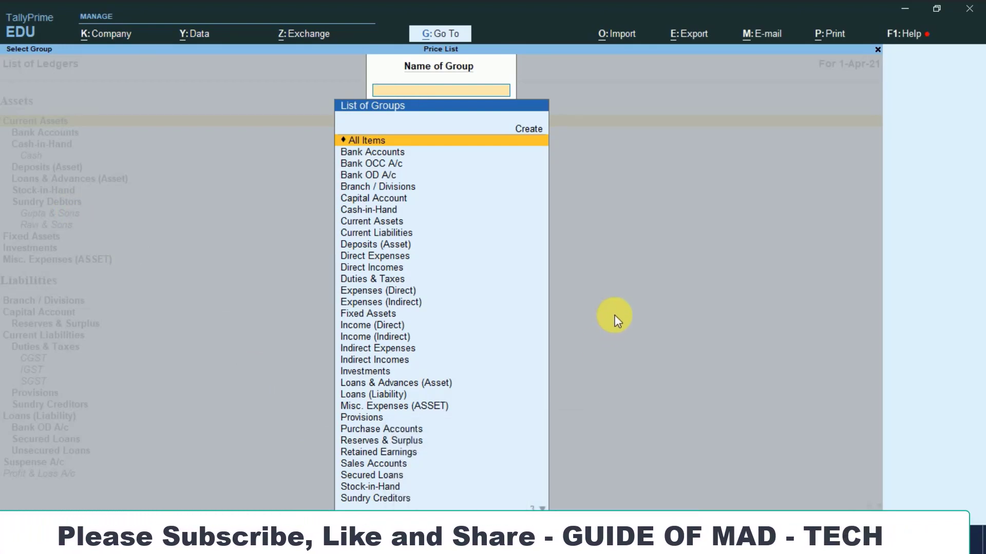
Leave the Price List multi alteration screens and change the company to Data Multi Copy Karo.
key("Escape")
key("Escape")
key("Escape")
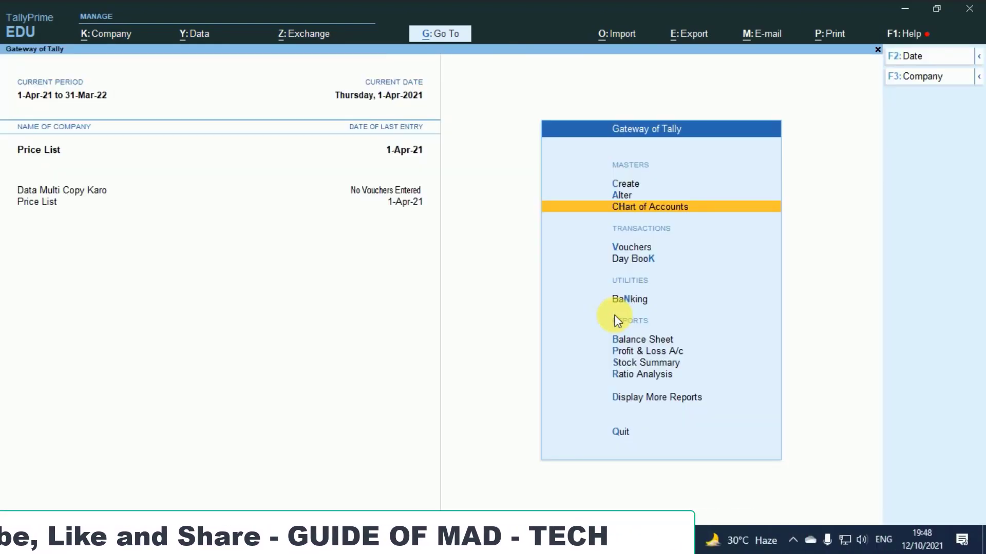
key("F3")
key("Up")
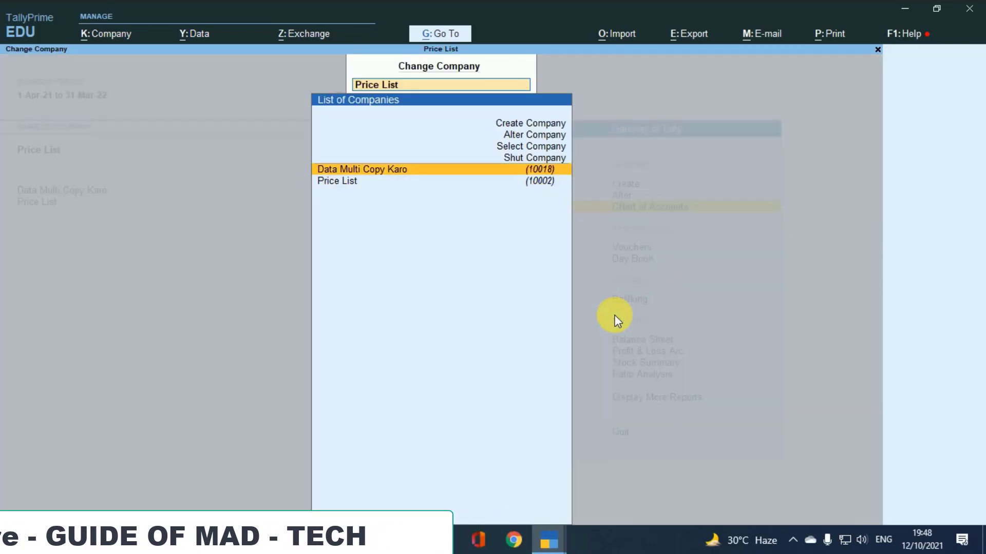
key("Return")
Open the ledger alteration list of Data Multi Copy Karo and view the Gupta & Sons ledger.
key("Up")
key("Return")
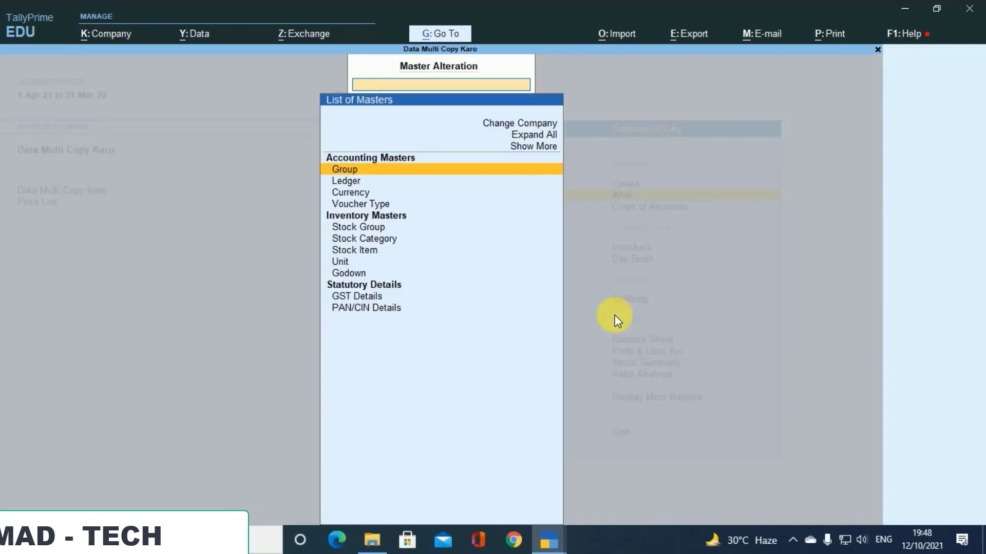
key("Down")
key("Return")
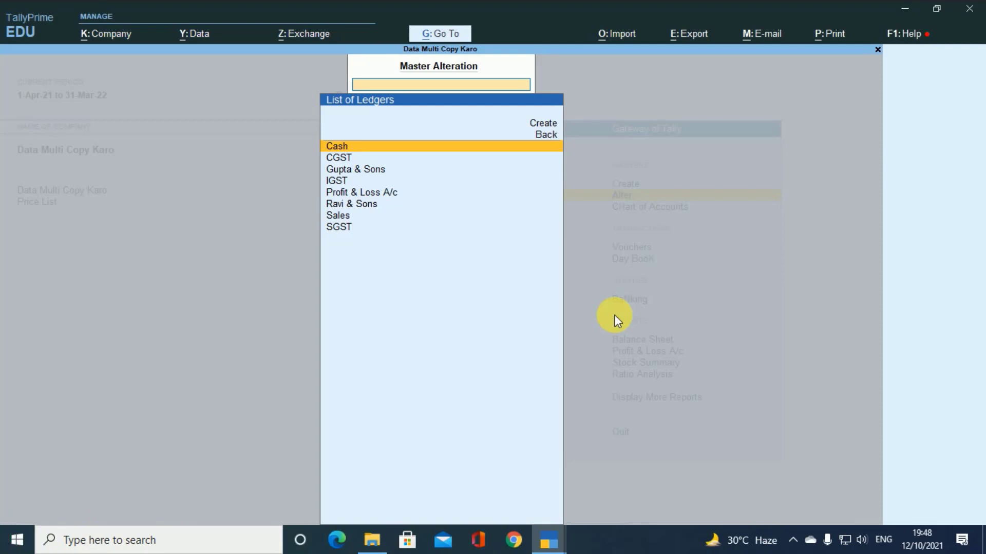
key("Down")
key("Down")
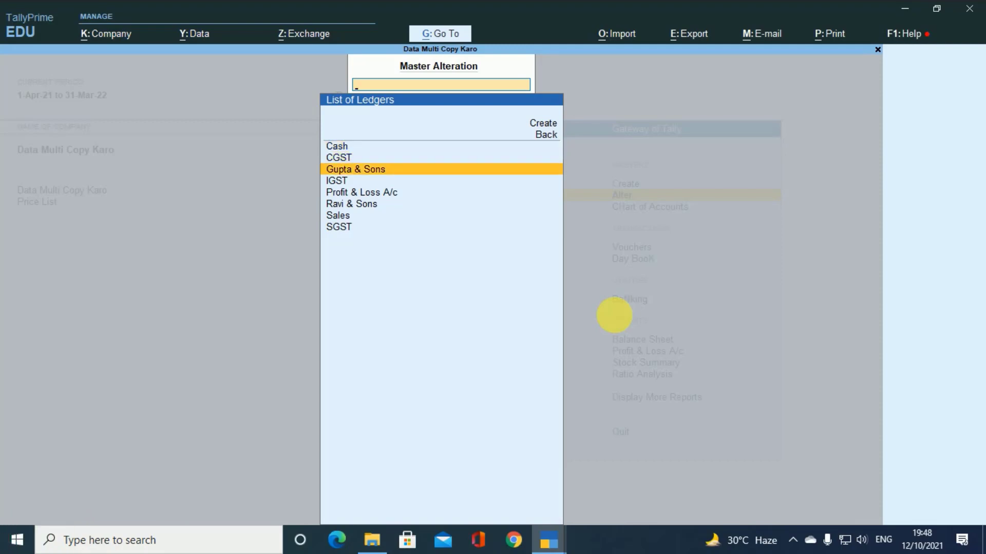
key("Return")
key("Escape")
View the copied Ravi & Sons ledger, then return to the Gateway of Tally without changing it.
key("Down")
key("Down")
key("Down")
key("Return")
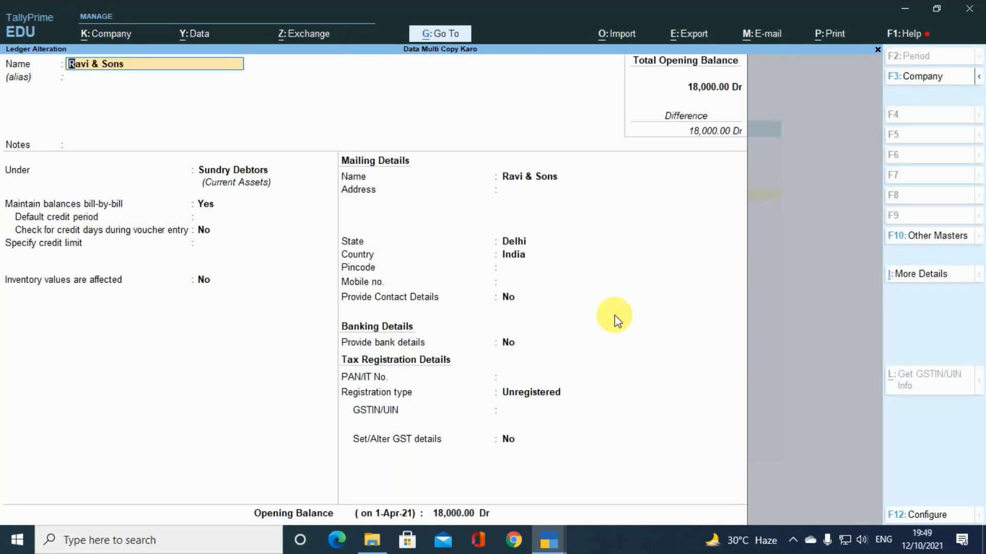
key("Escape")
key("y")
key("Escape")
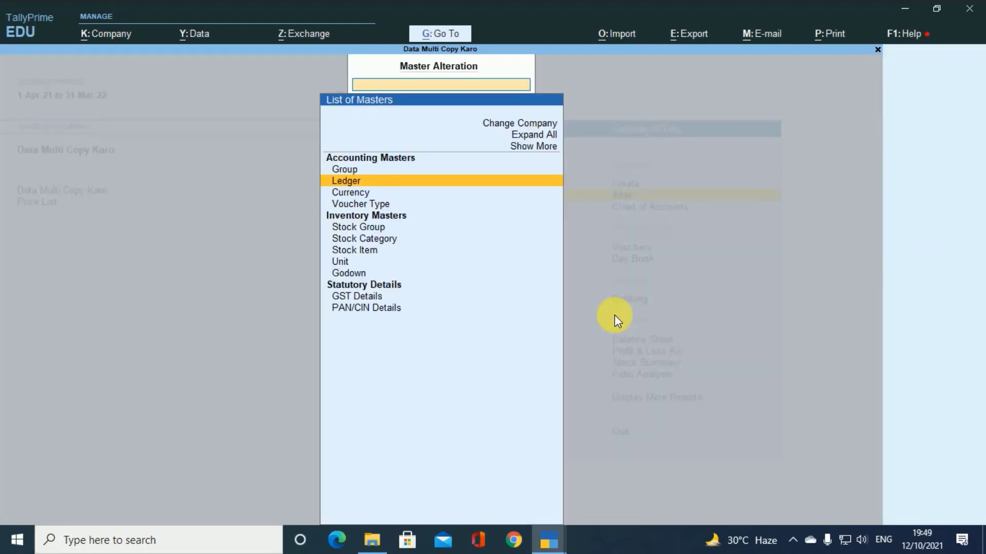
key("Escape")
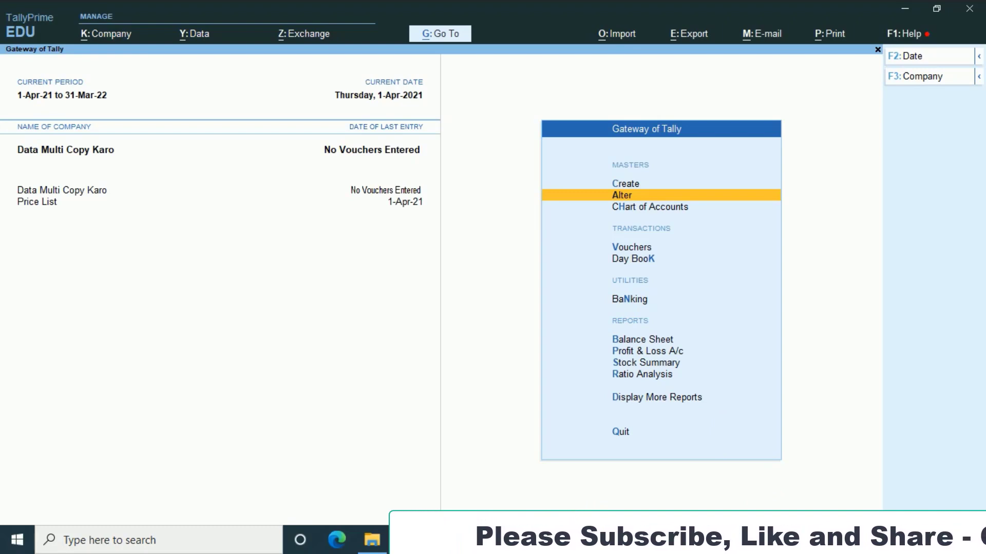
Switch to the IMPORT DATA and RAVI TRADERS companies and make RAVI TRADERS the current company.
mouse_move(594, 508)
left_click(616, 496)
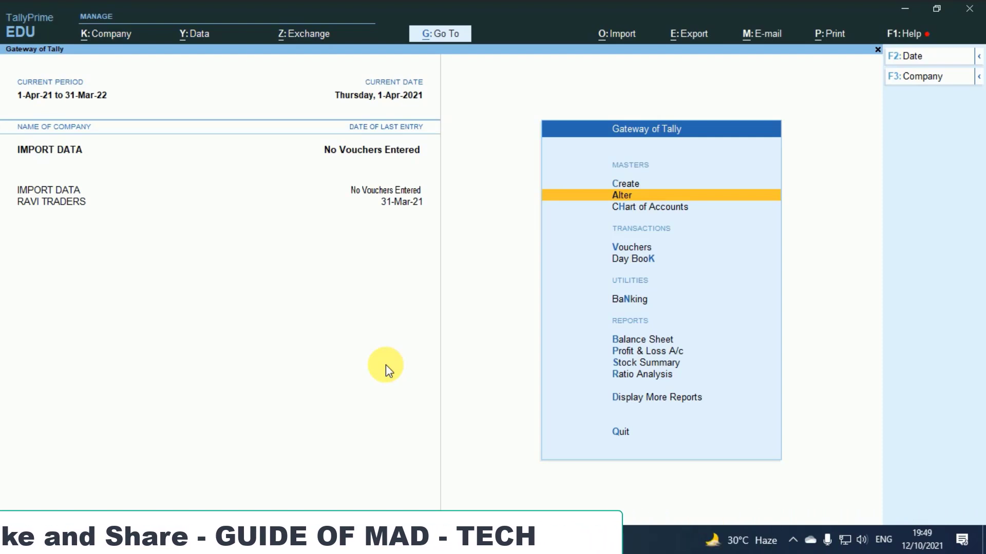
key("F3")
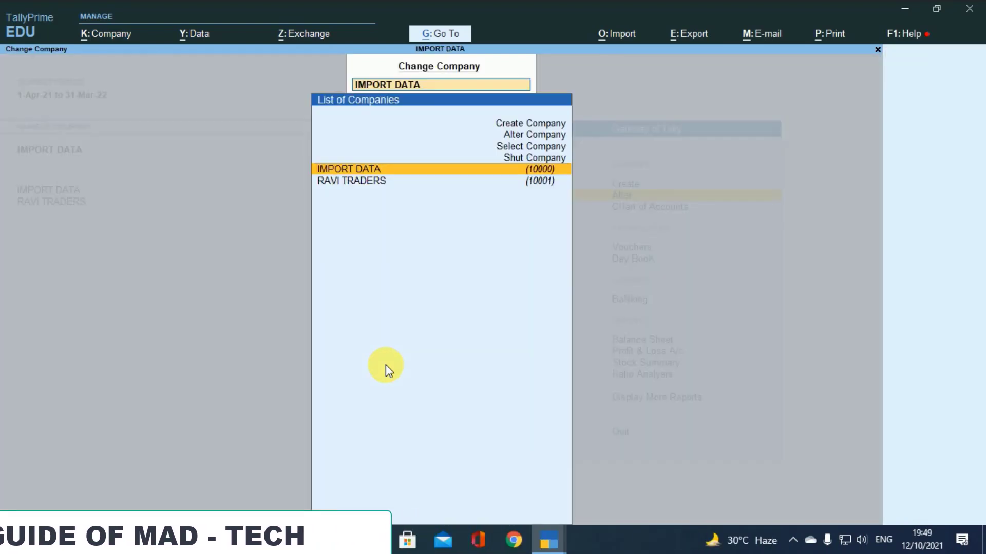
key("Down")
key("Return")
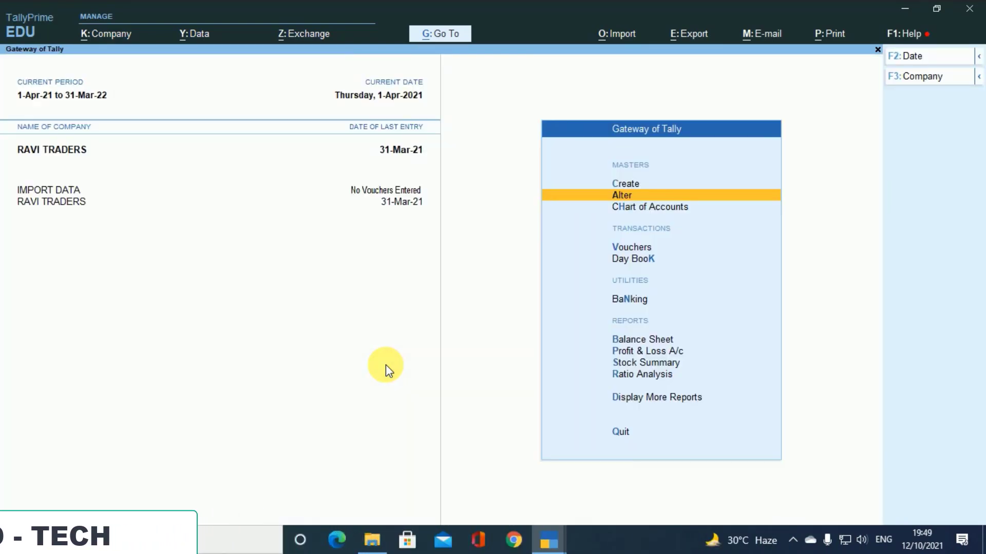
View the list of ledgers available for alteration in RAVI TRADERS and return to the Gateway of Tally.
key("Return")
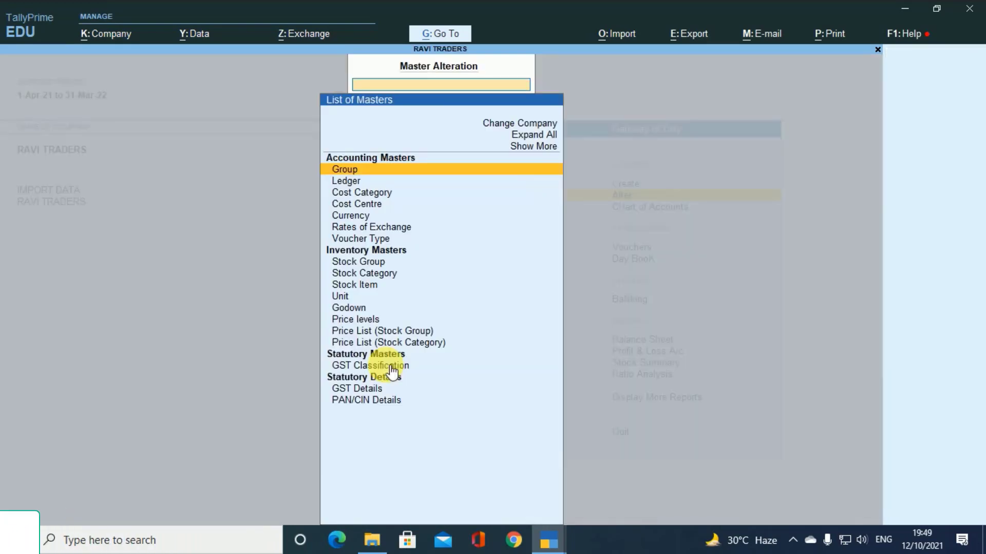
key("Down")
key("Return")
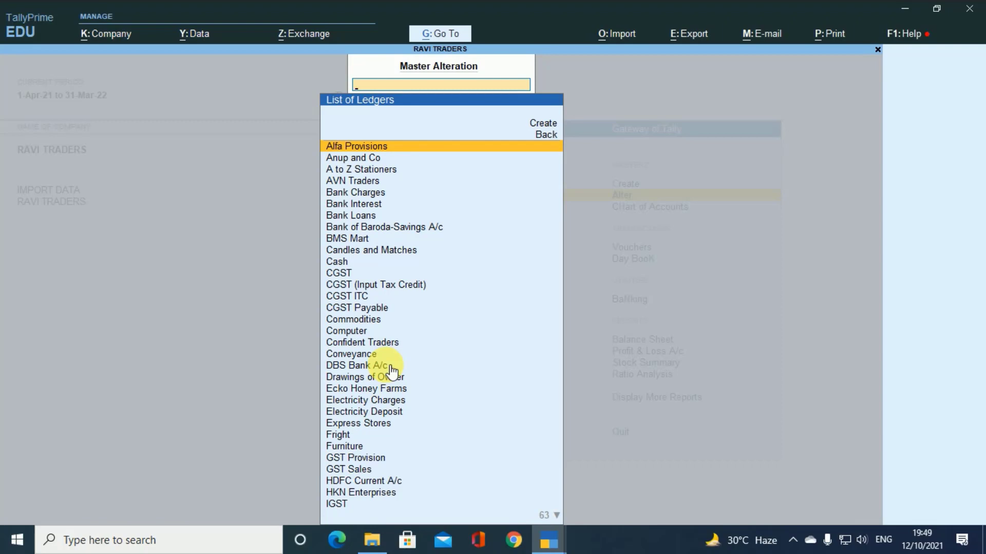
key("Escape")
key("Escape")
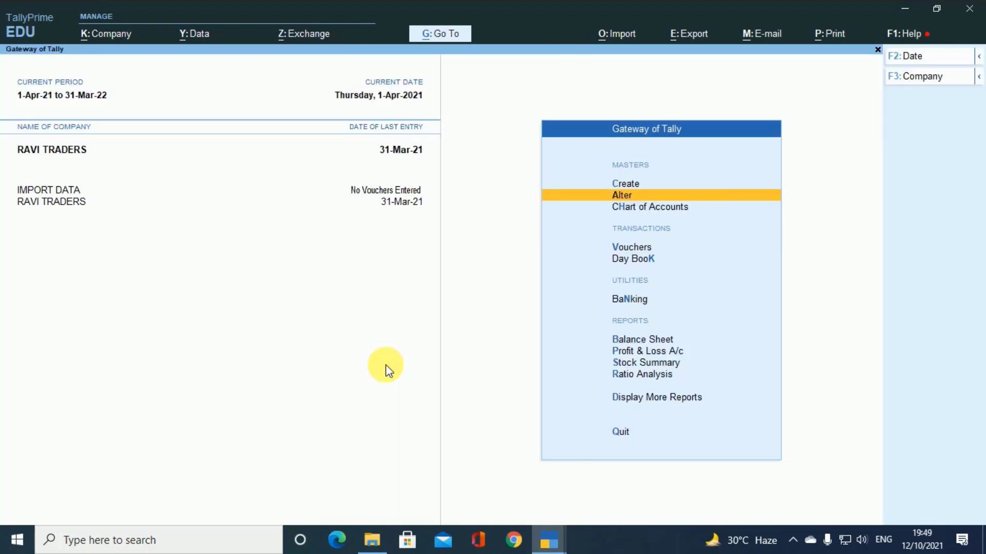
Open the RAVI TRADERS ledgers from the Chart of Accounts in Multi Alter with All Items.
key("Down")
key("Return")
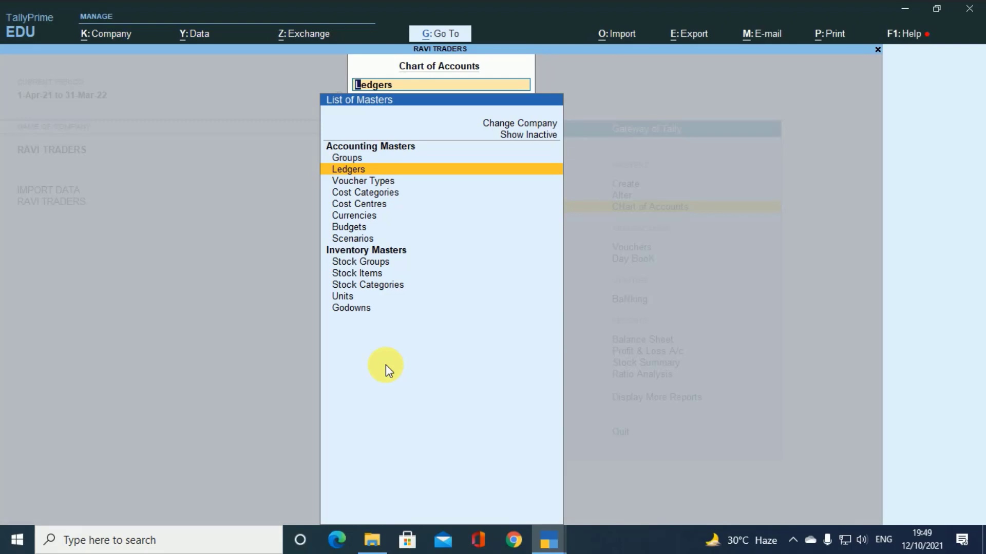
key("Return")
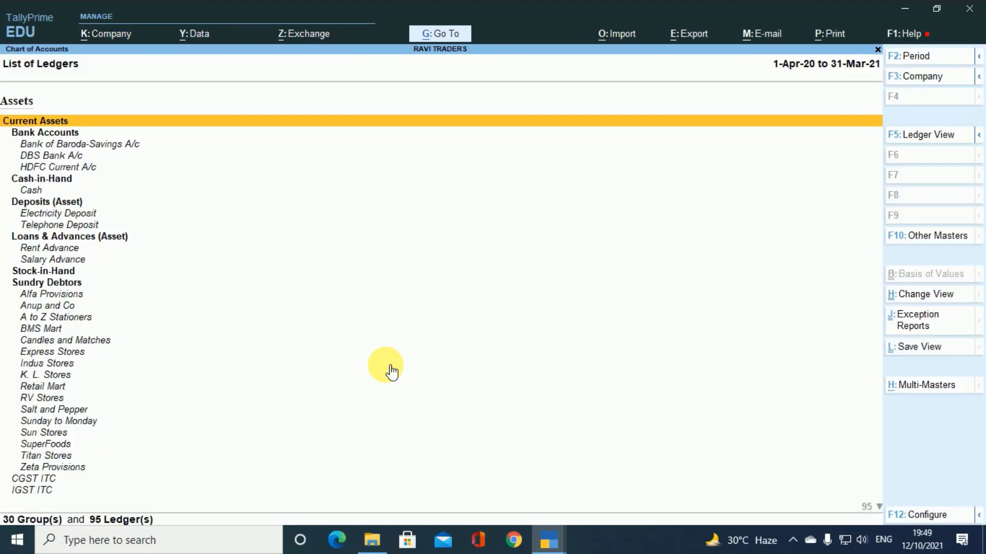
key("alt+h")
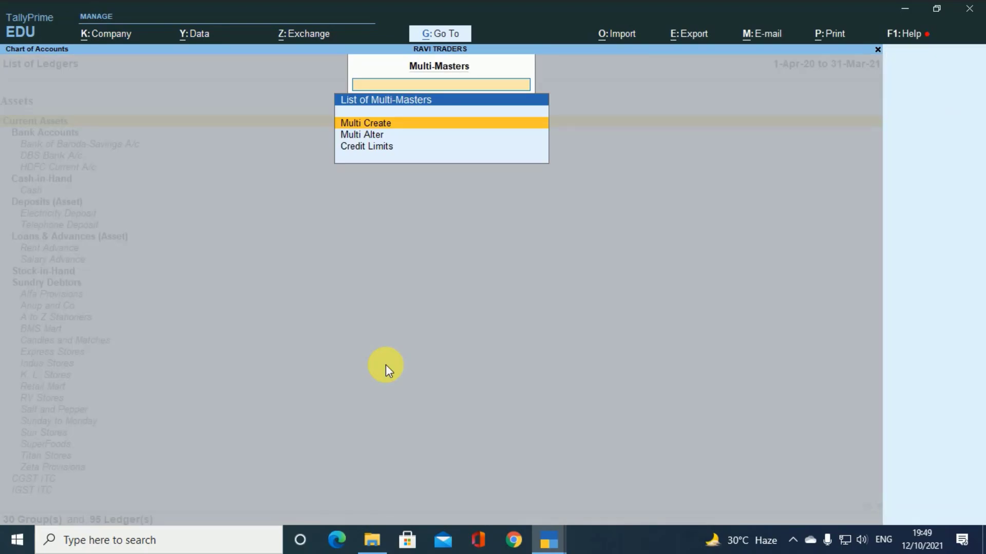
key("Down")
key("Return")
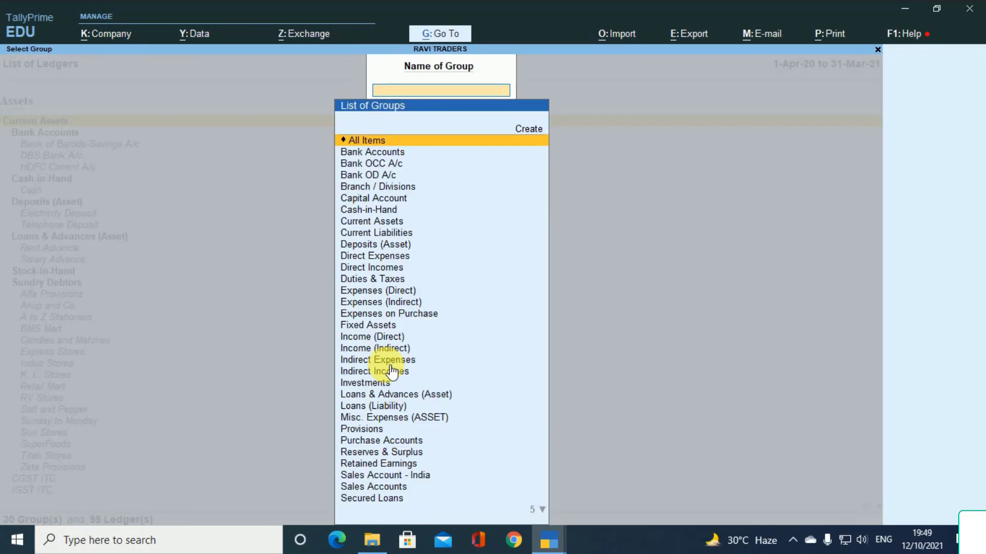
key("Return")
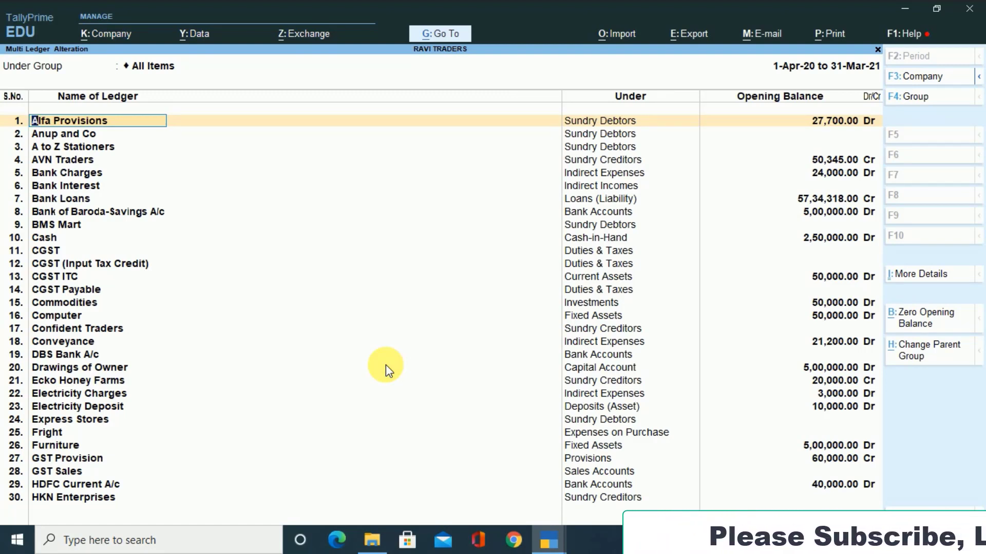
Remove the Cash line from the RAVI TRADERS multi ledger list.
key("Down")
key("Down")
key("Down")
key("Down")
key("Down")
key("Down")
key("Down")
key("Down")
key("Down")
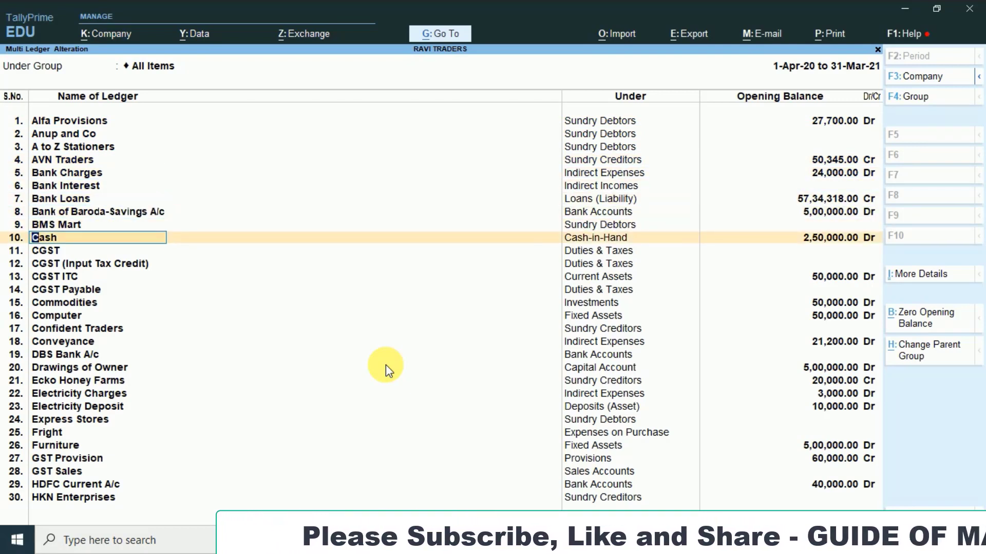
key("ctrl")
key("ctrl+d")
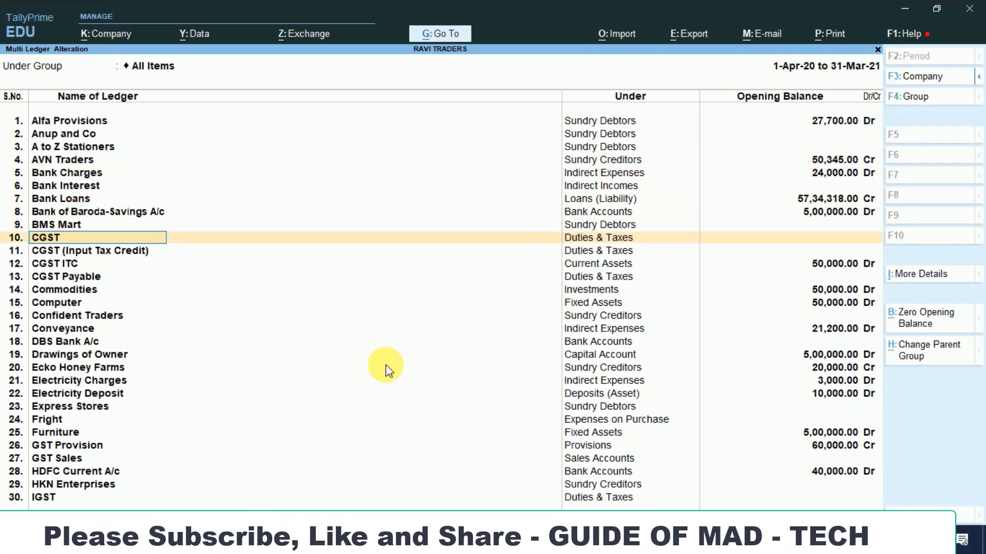
Remove the Profit & Loss A/c line from the RAVI TRADERS multi ledger list.
key("Down")
key("Down")
key("Down")
key("Down")
key("Down")
key("Down")
key("Down")
key("Down")
key("Down")
key("Down")
key("Down")
key("Down")
key("Down")
key("Down")
key("Down")
key("Down")
key("Down")
key("Down")
key("Down")
key("Down")
key("Down")
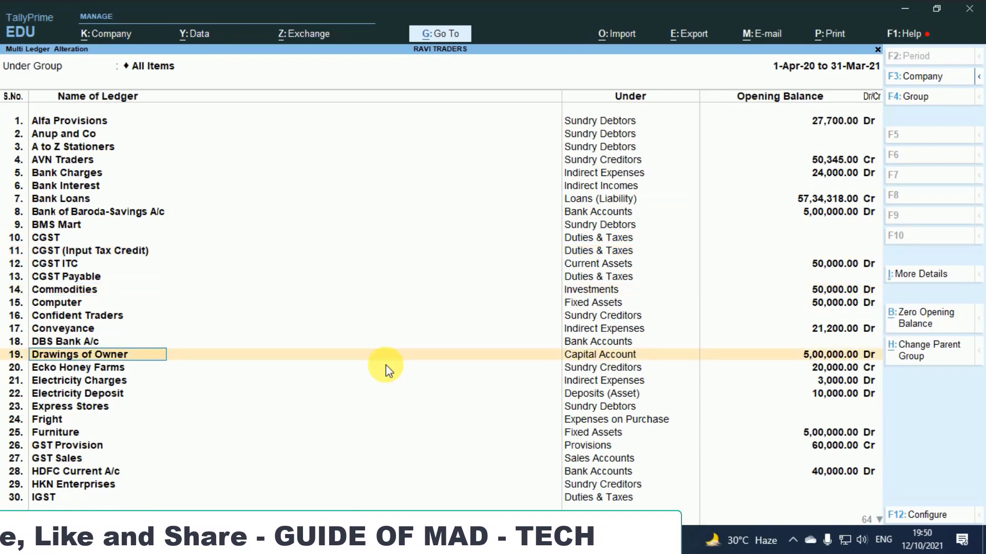
key("Down")
key("Down")
key("Down")
key("Down")
key("Down")
key("Down")
key("Down")
key("Down")
key("Down")
key("Down")
key("Down")
key("Down")
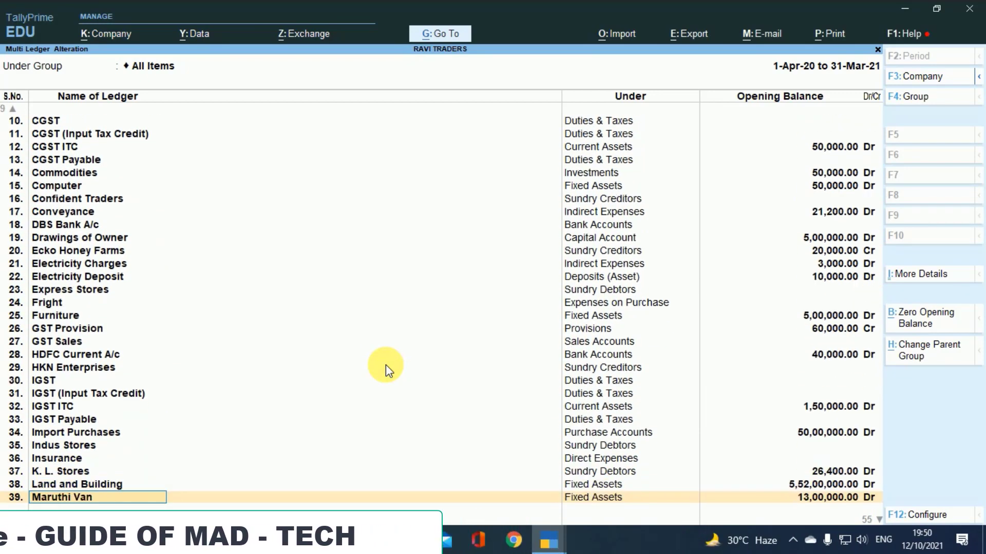
key("Down")
key("Down")
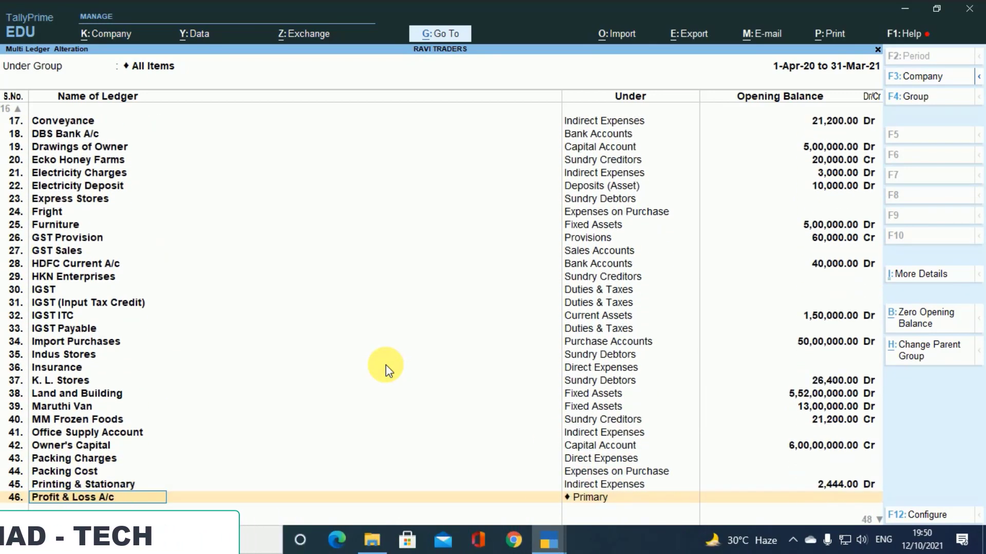
key("Up")
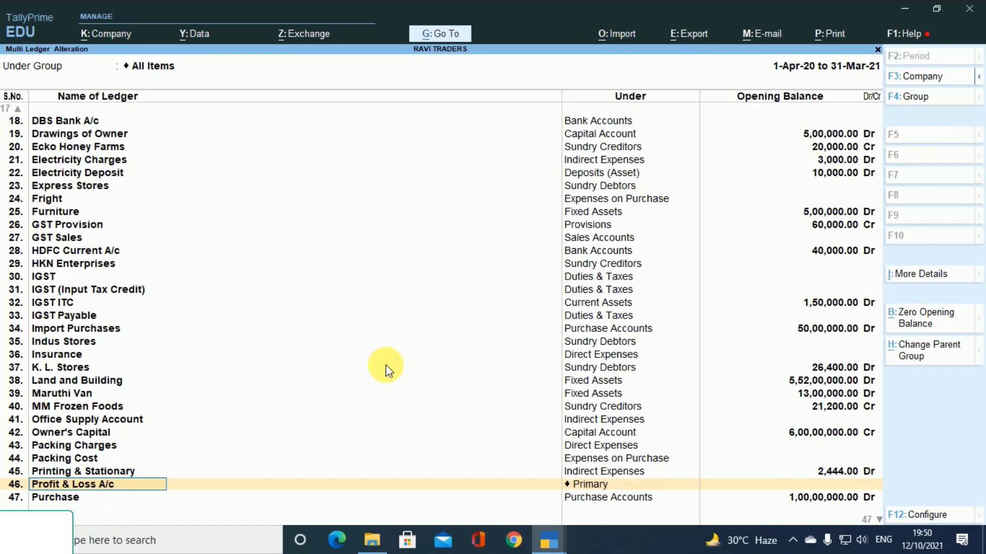
key("ctrl")
key("ctrl+r")
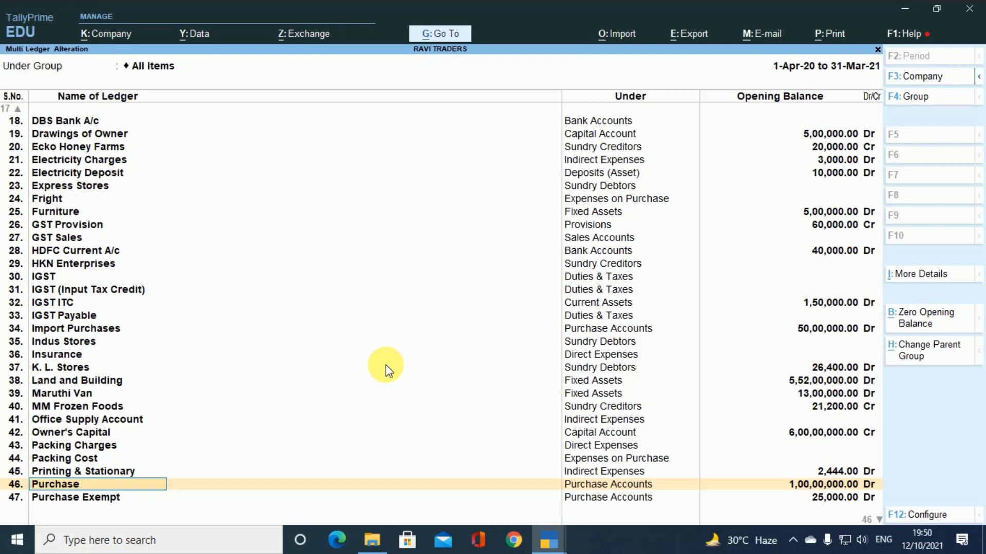
Change the company to IMPORT DATA with the RAVI TRADERS ledgers still open and try to save the list into it.
key("F3")
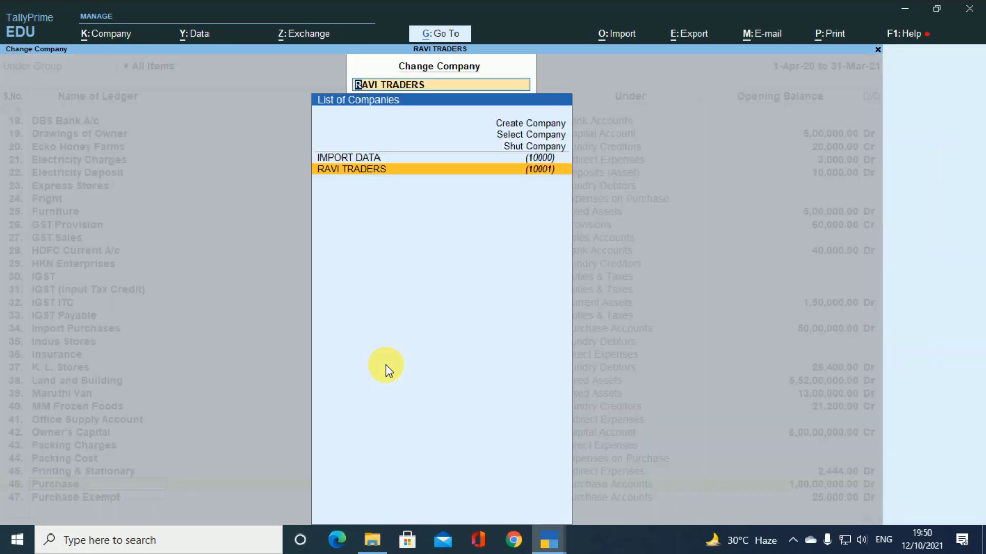
key("Up")
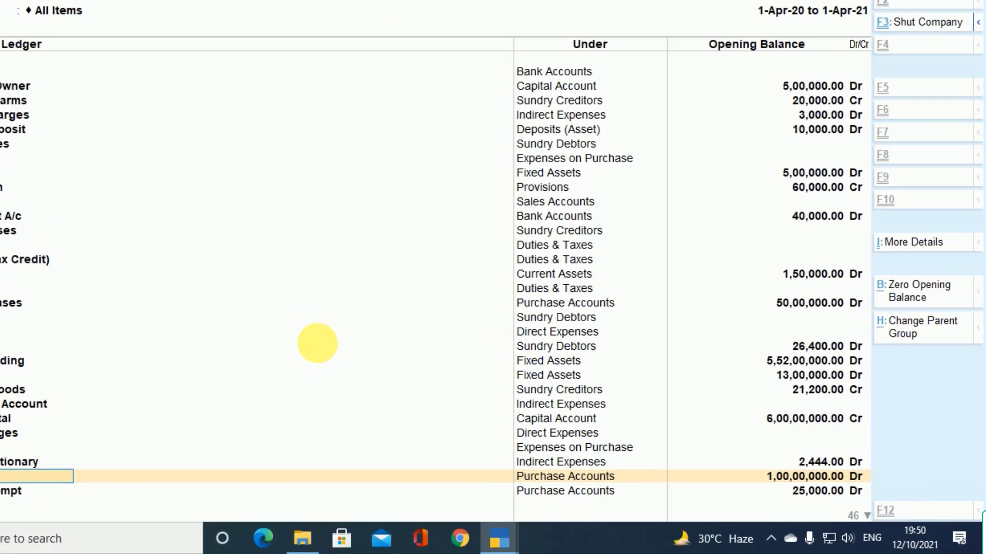
key("ctrl+a")
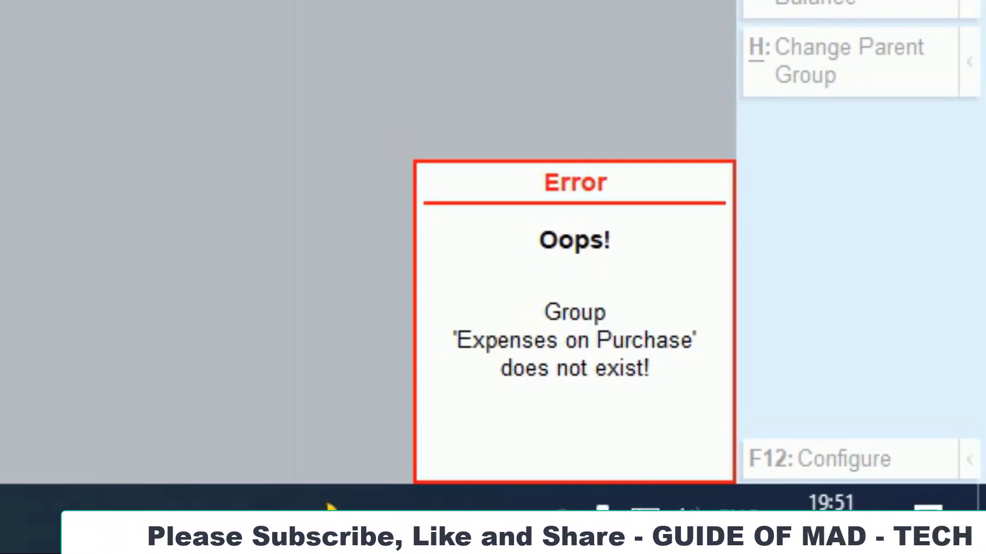
key("Escape")
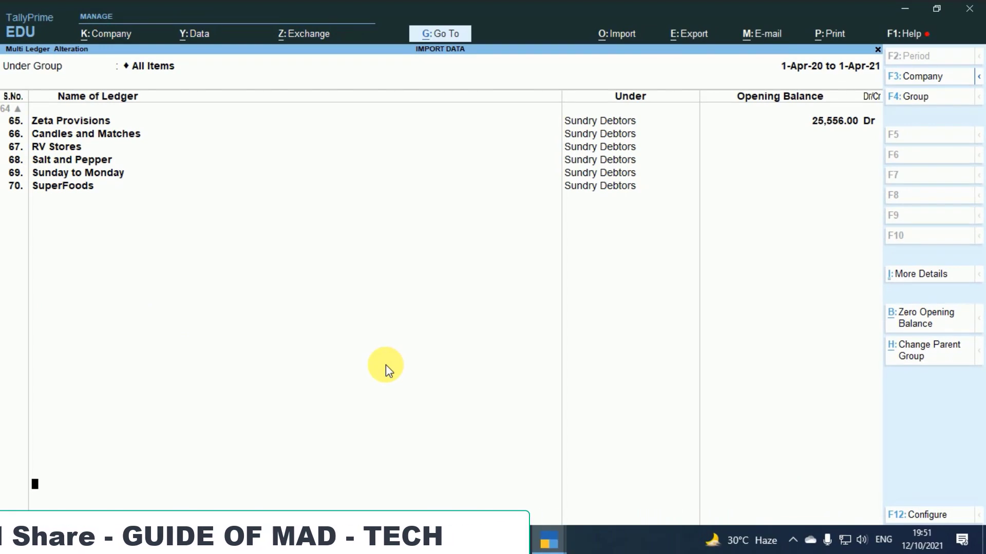
Try to choose another parent group for the Fright ledger in IMPORT DATA.
key("F4")
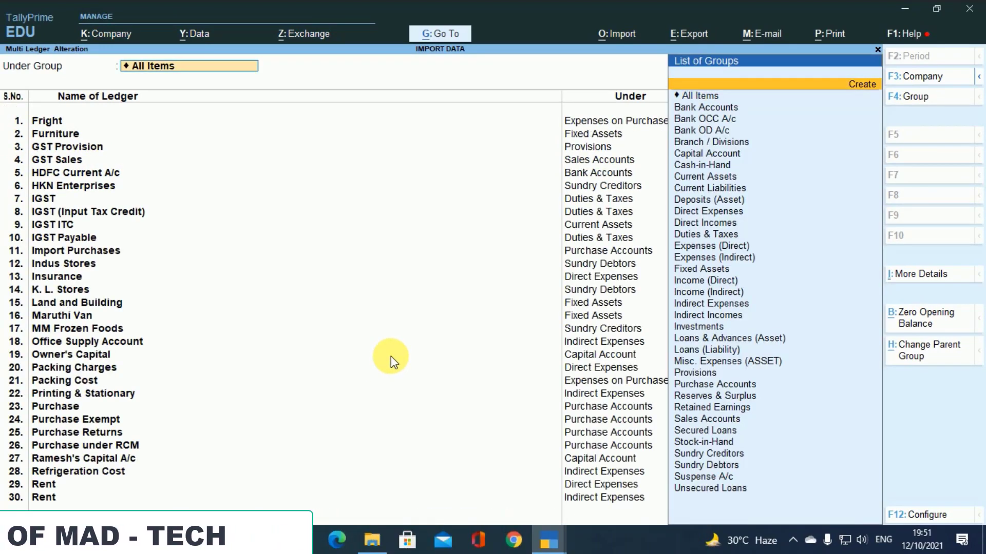
left_click(596, 124)
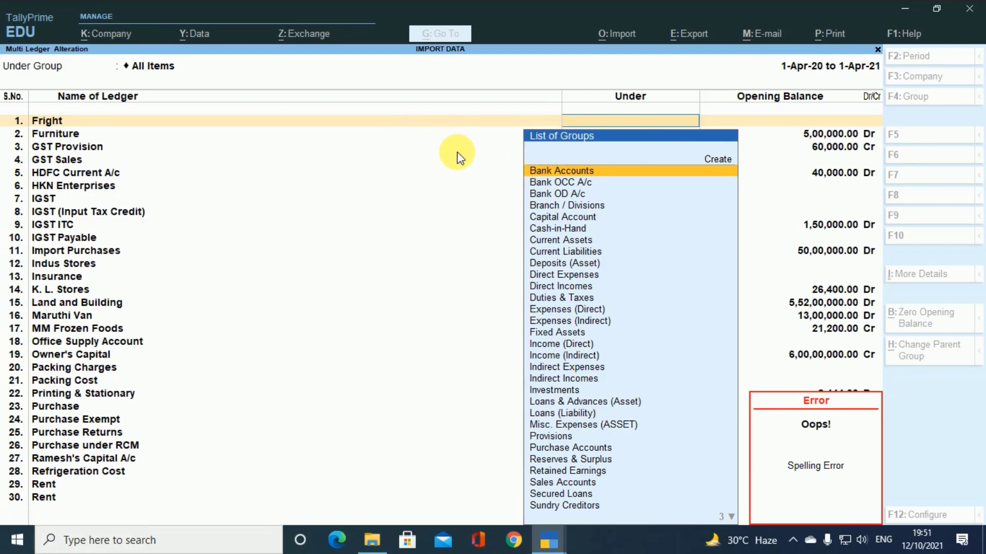
key("Escape")
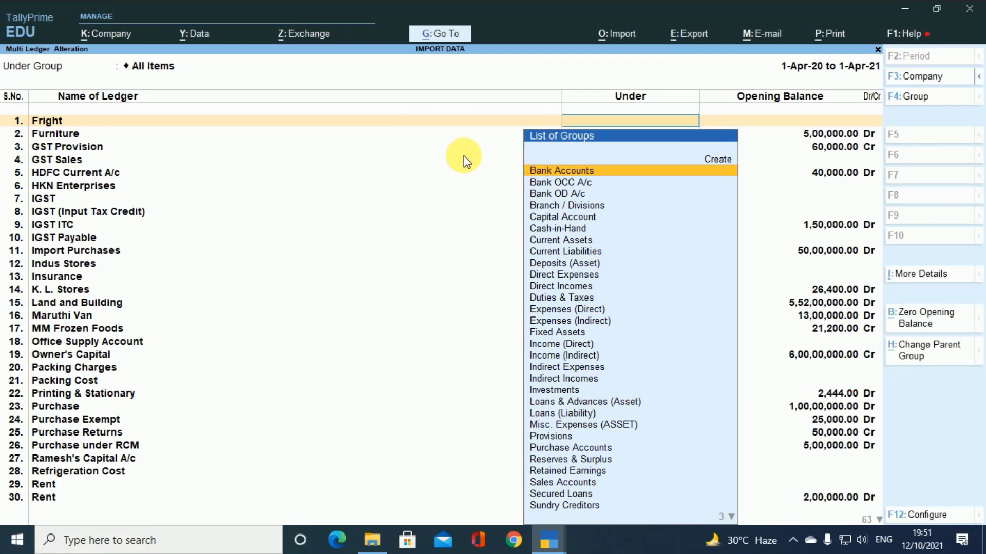
Discard the unsaved ledger list and reopen the RAVI TRADERS ledgers of All Items for multi alteration.
key("Escape")
key("y")
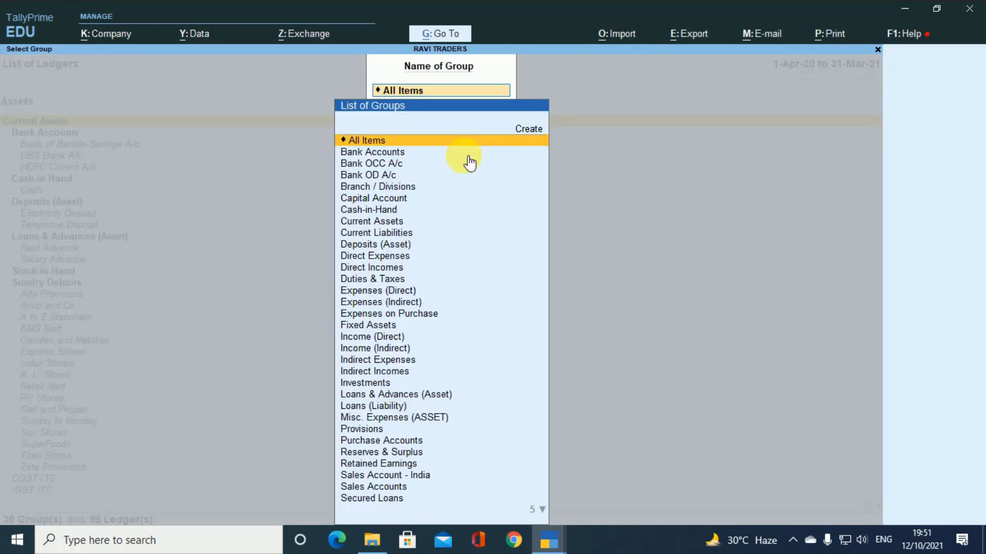
key("Return")
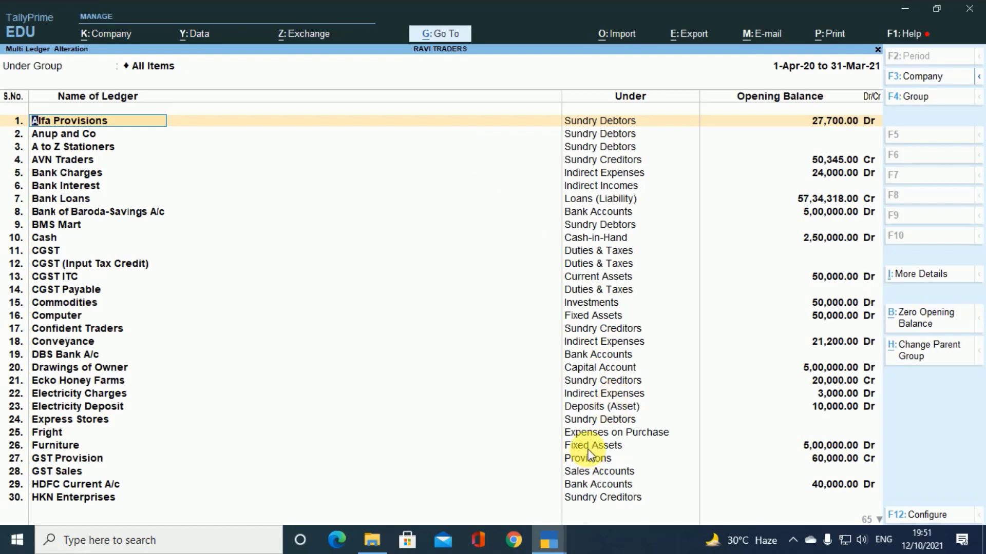
key("ctrl")
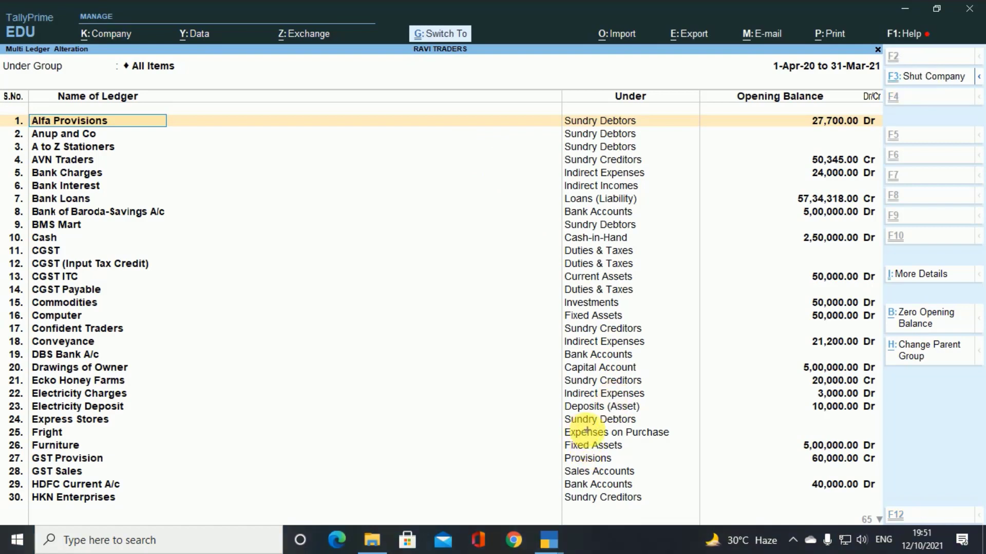
left_click_drag(577, 434, 691, 439)
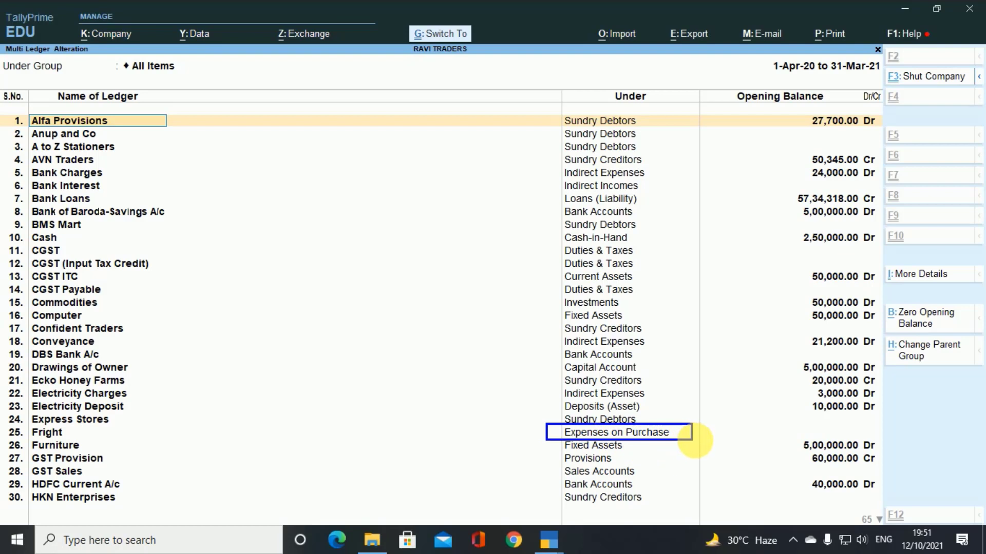
left_click_drag(704, 437, 736, 426)
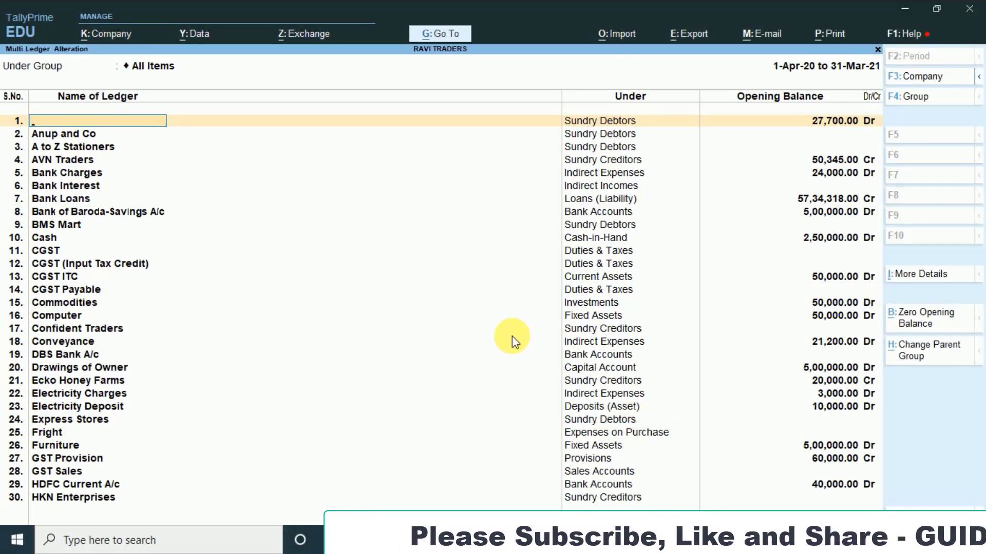
Discard the multi ledger list of RAVI TRADERS and return to the chart of accounts master selection.
key("Escape")
key("y")
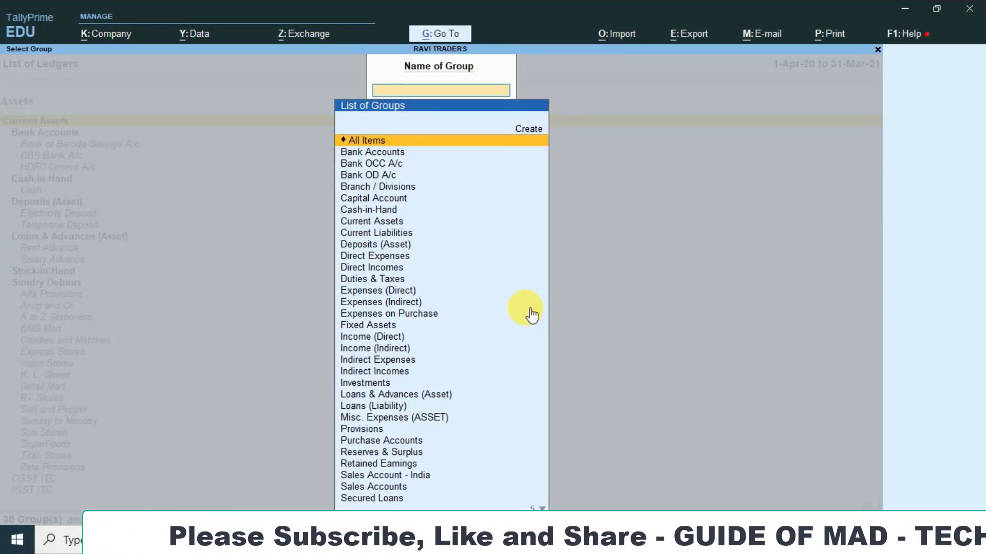
key("Return")
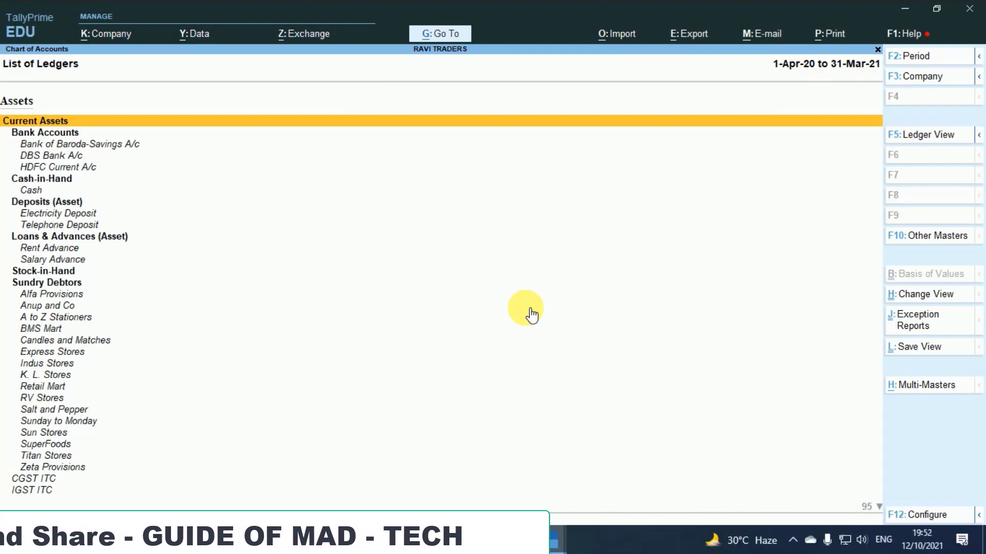
key("Escape")
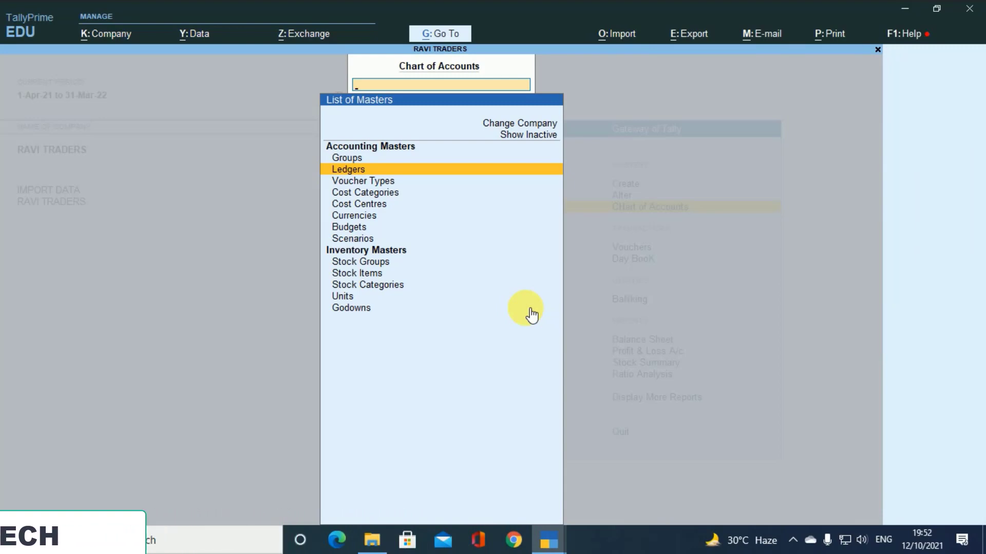
key("Escape")
key("Up")
key("Return")
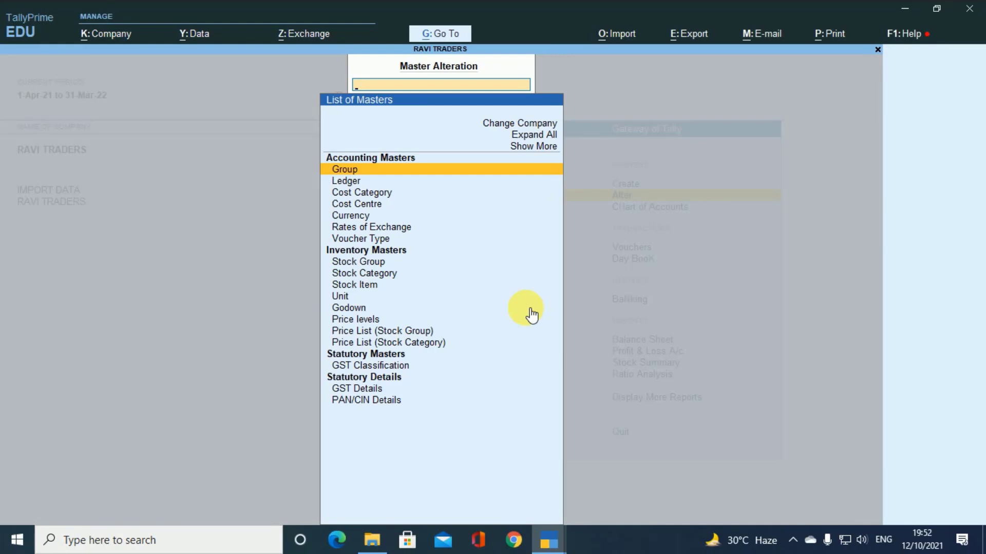
key("Escape")
key("Down")
key("Return")
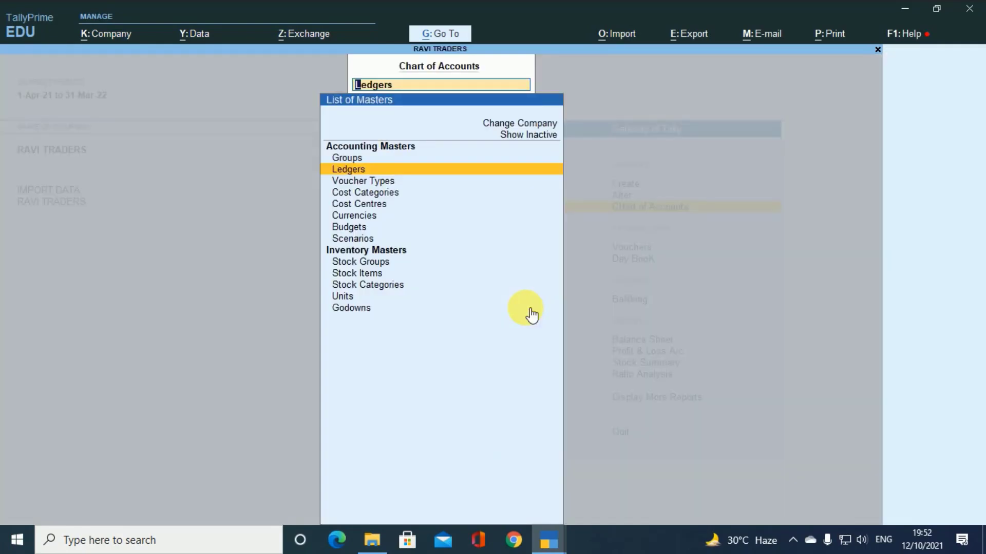
Open the groups of RAVI TRADERS from the chart of accounts for multi alteration, covering All Items.
key("Return")
key("BackSpace")
key("Up")
key("Return")
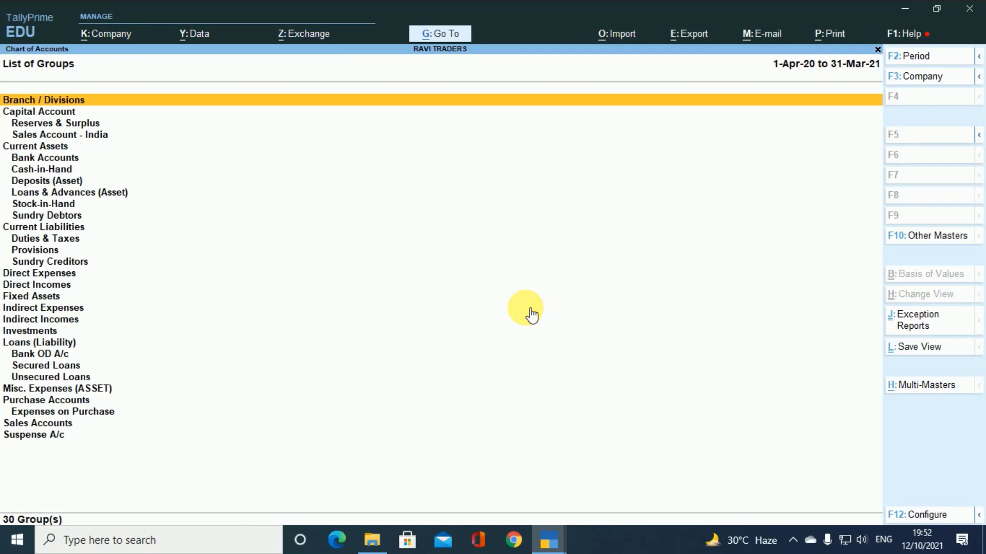
key("alt+h")
key("Down")
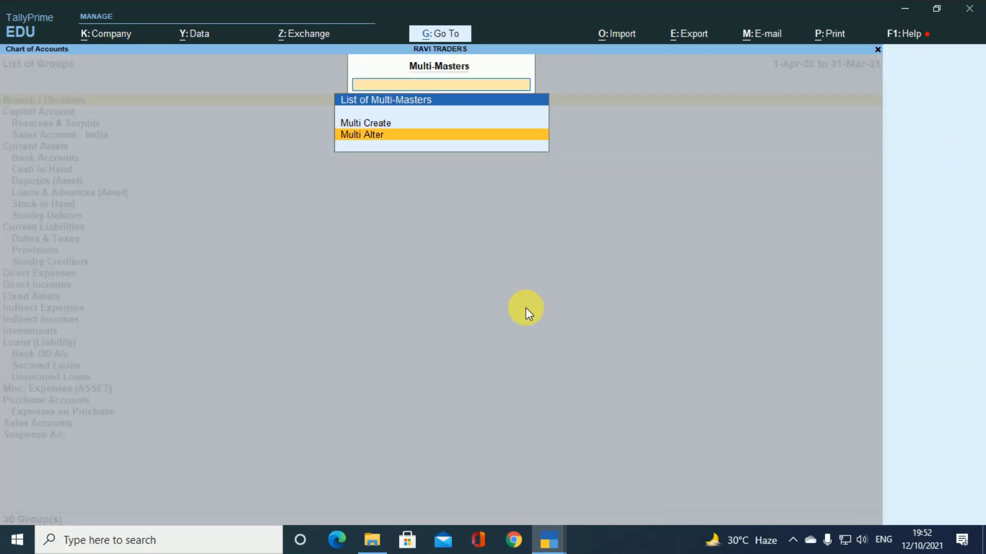
key("Return")
key("Return")
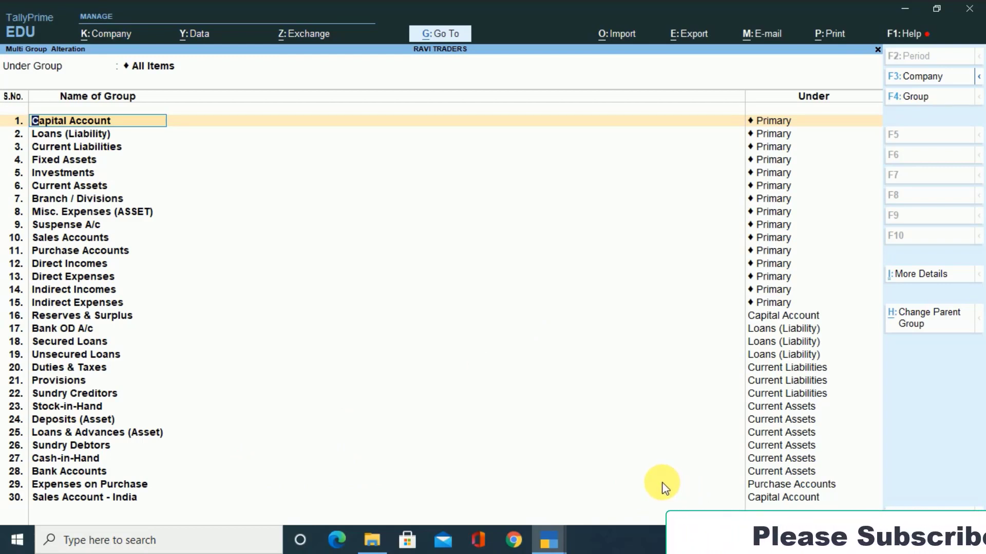
Change the company to IMPORT DATA with the RAVI TRADERS groups still open and try to save the group list into it.
key("F3")
key("Up")
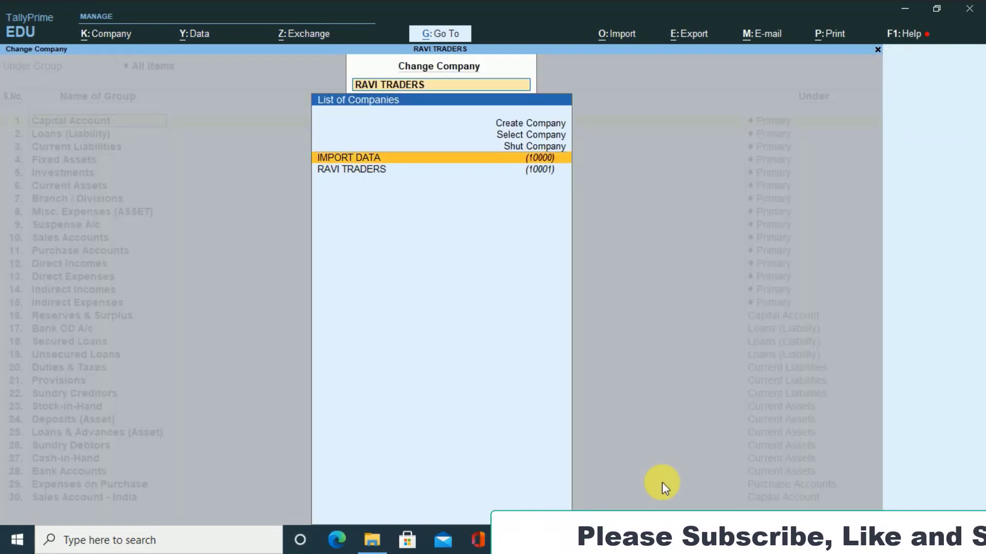
key("Return")
key("ctrl+a")
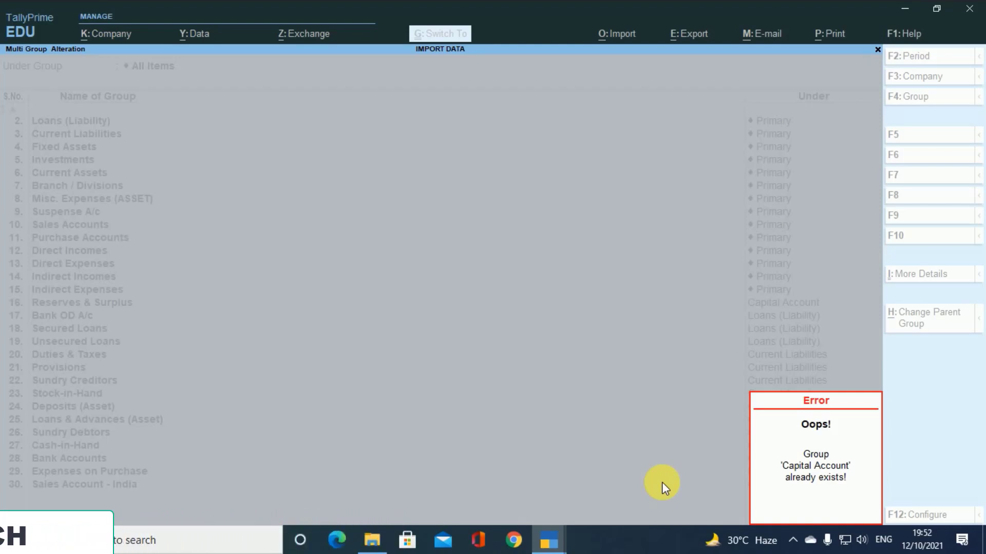
key("Escape")
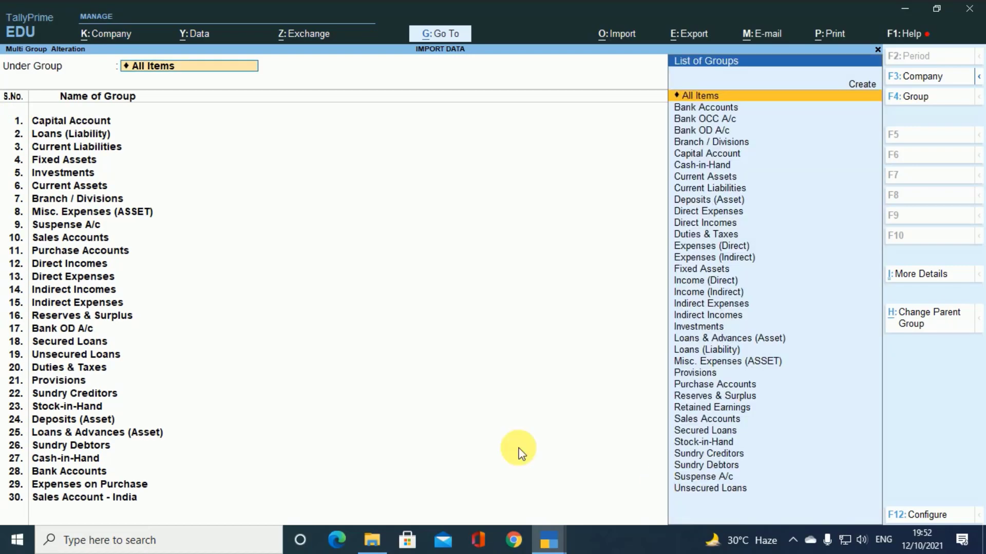
Remove every group from the multi group list except Expenses on Purchase under Purchase Accounts.
key("Return")
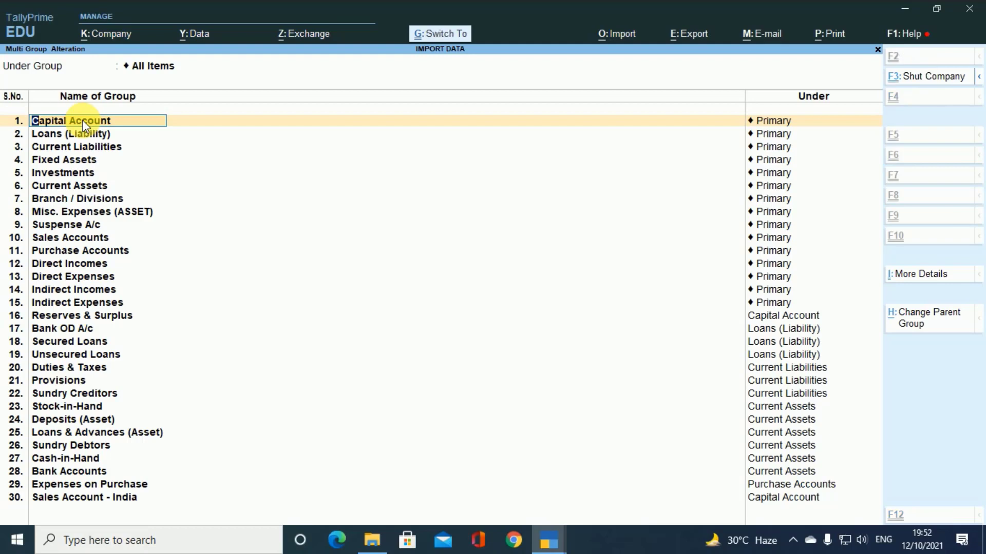
key("ctrl+r")
key("ctrl+r")
key("ctrl+r")
key("ctrl+r")
key("ctrl+r")
key("ctrl+r")
key("ctrl+r")
key("ctrl+r")
key("ctrl+r")
key("ctrl+r")
key("ctrl+r")
key("ctrl+r")
key("ctrl+r")
key("ctrl+r")
key("ctrl+r")
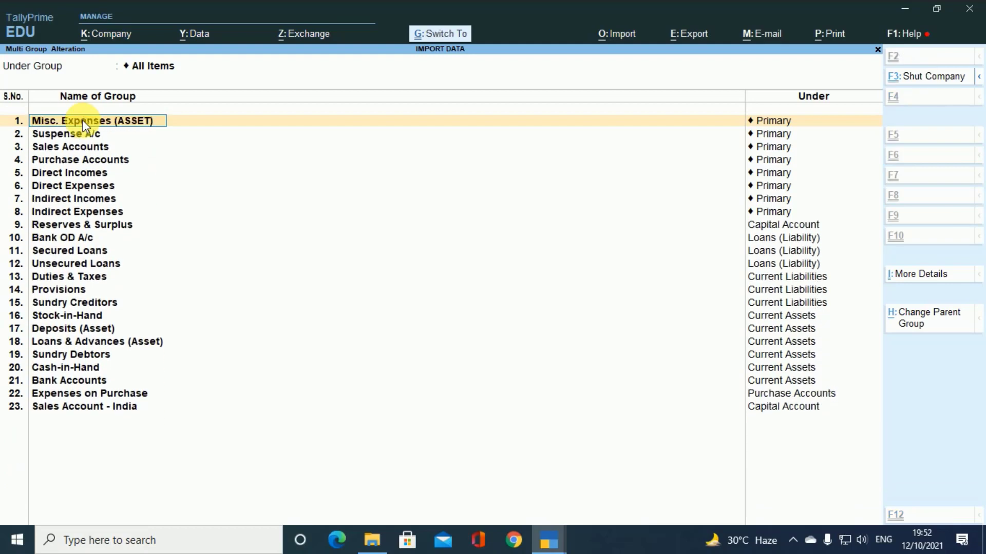
key("ctrl+r")
key("ctrl+r")
key("ctrl+r")
key("ctrl+r")
key("ctrl+r")
key("ctrl+r")
key("ctrl+r")
key("ctrl+r")
key("ctrl+r")
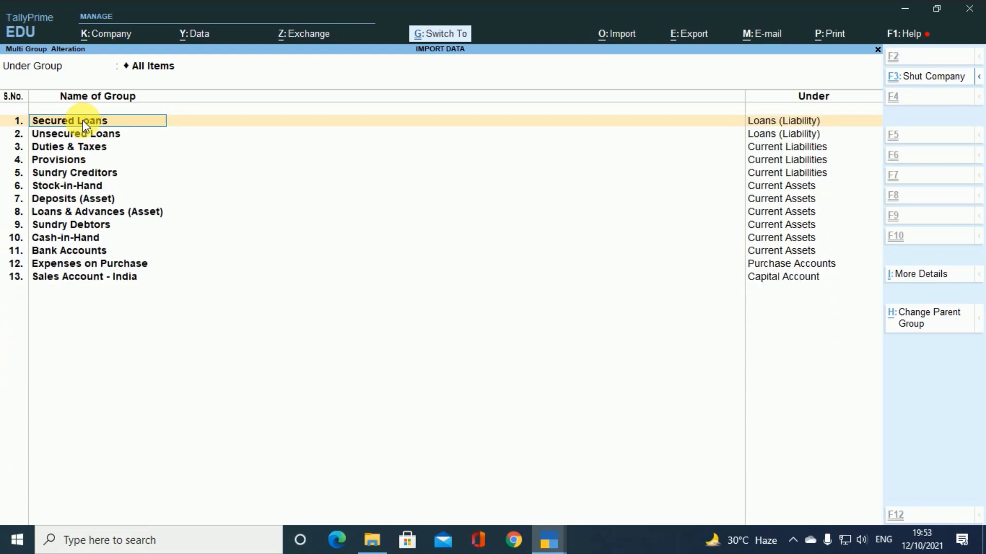
key("ctrl+r")
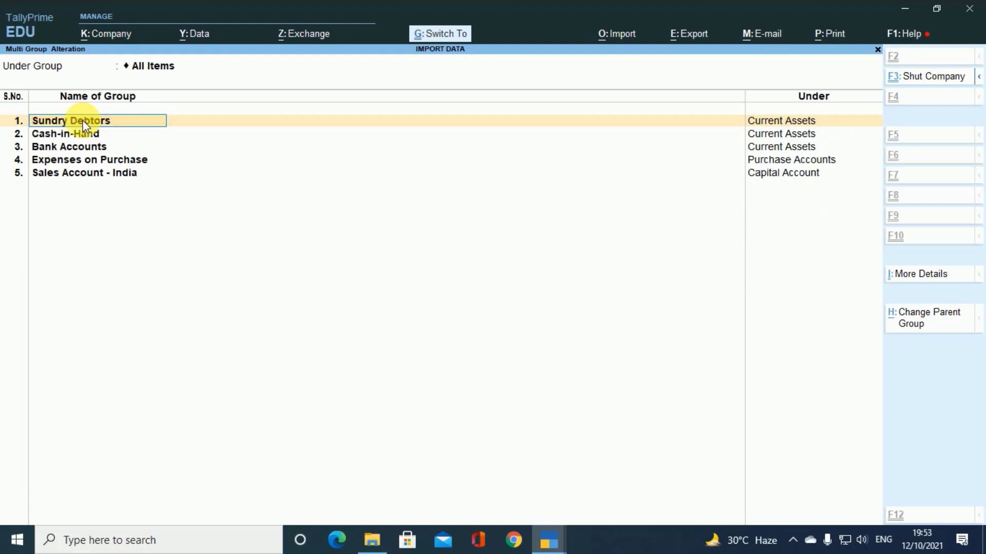
key("ctrl+r")
key("ctrl+r")
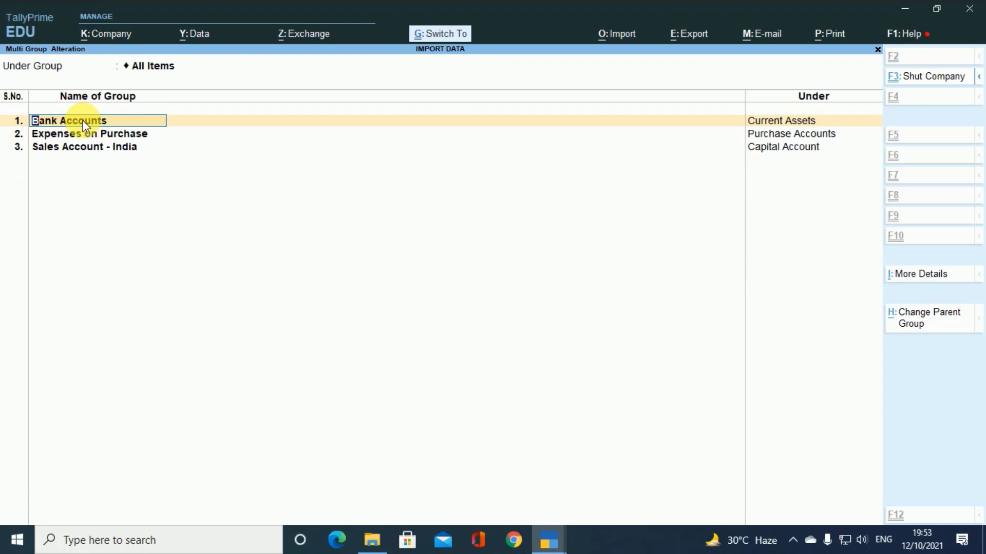
key("ctrl+r")
key("Down")
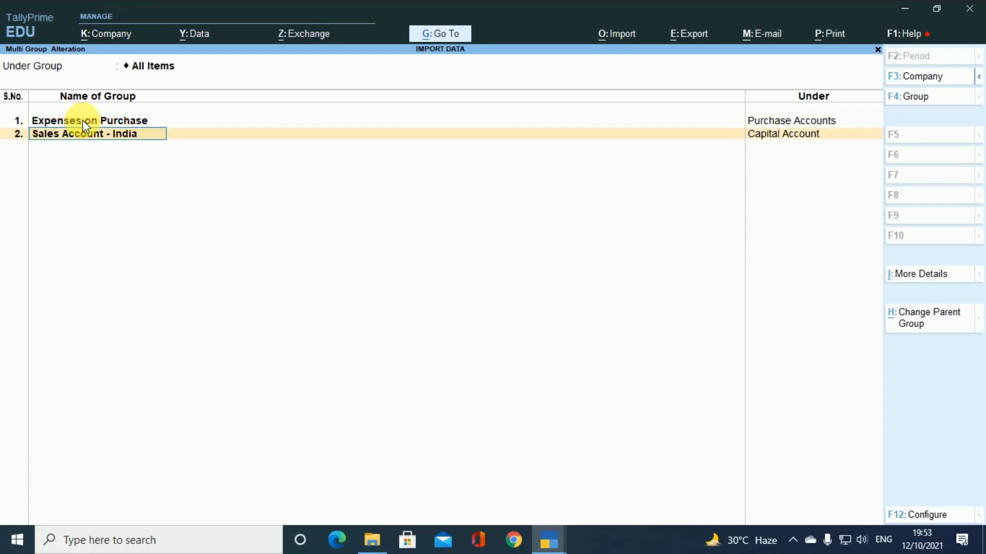
key("ctrl+r")
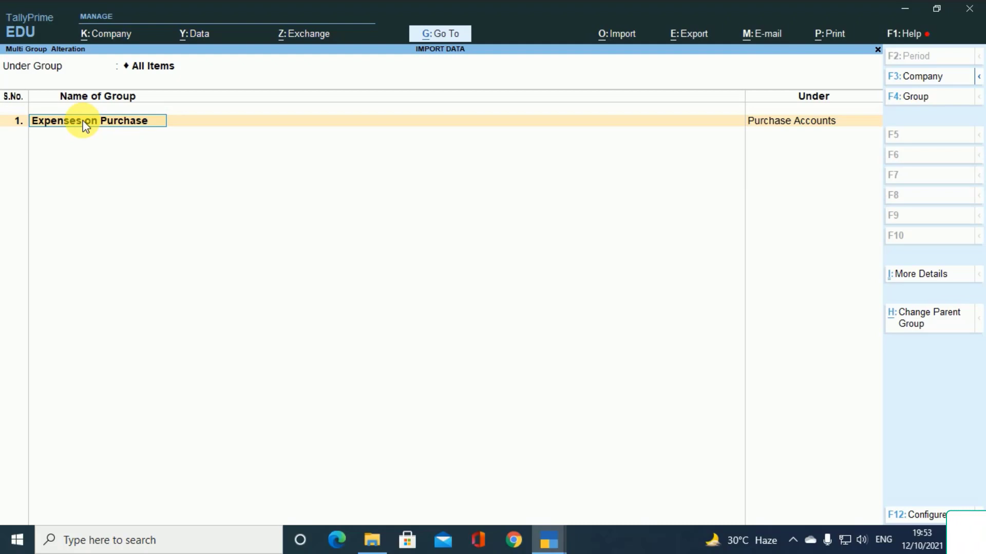
Keep IMPORT DATA as the company and save the Expenses on Purchase group into it.
key("F3")
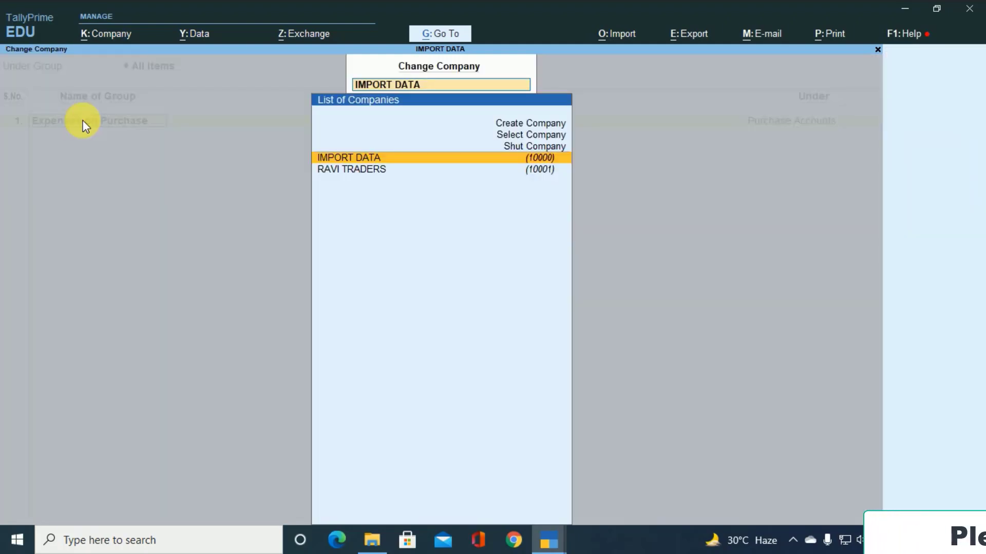
key("Return")
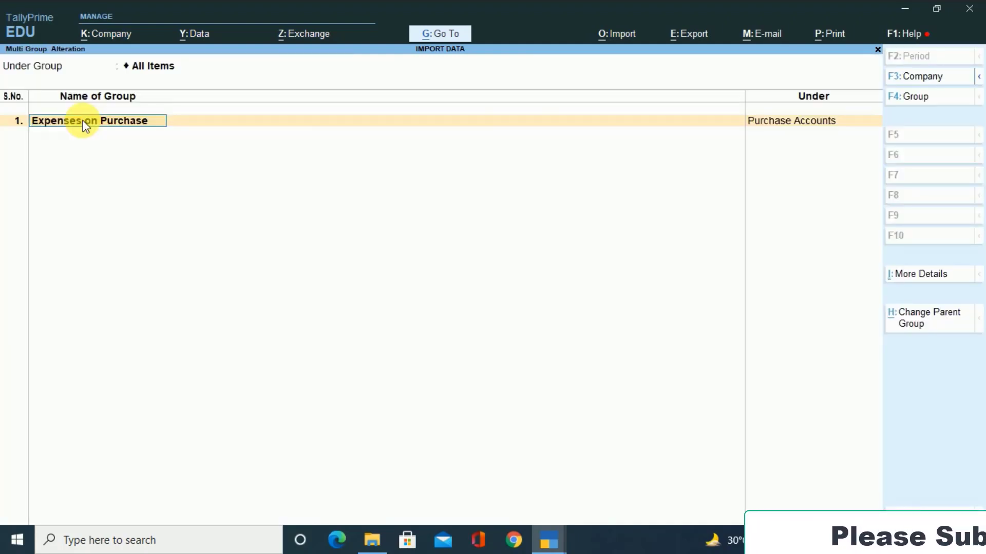
key("ctrl")
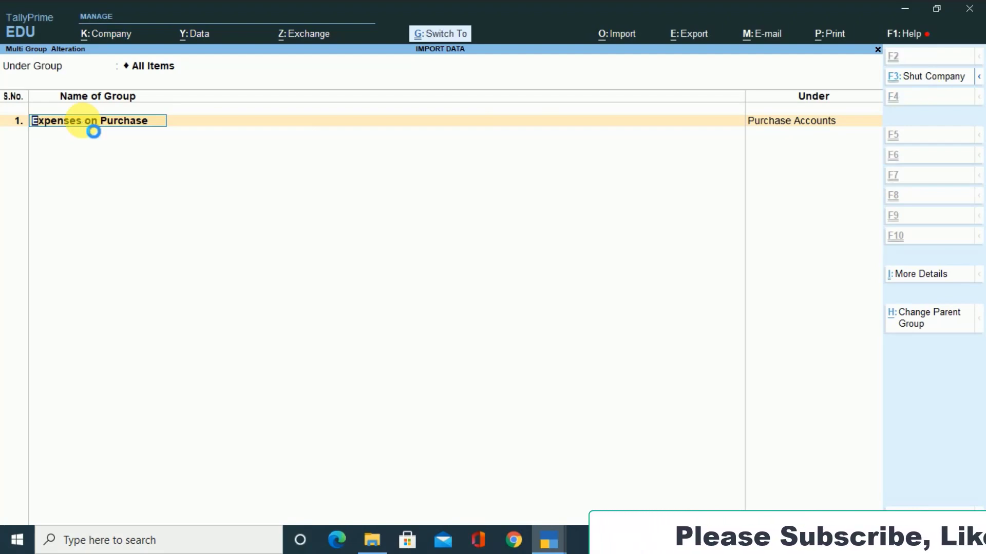
key("ctrl+F3")
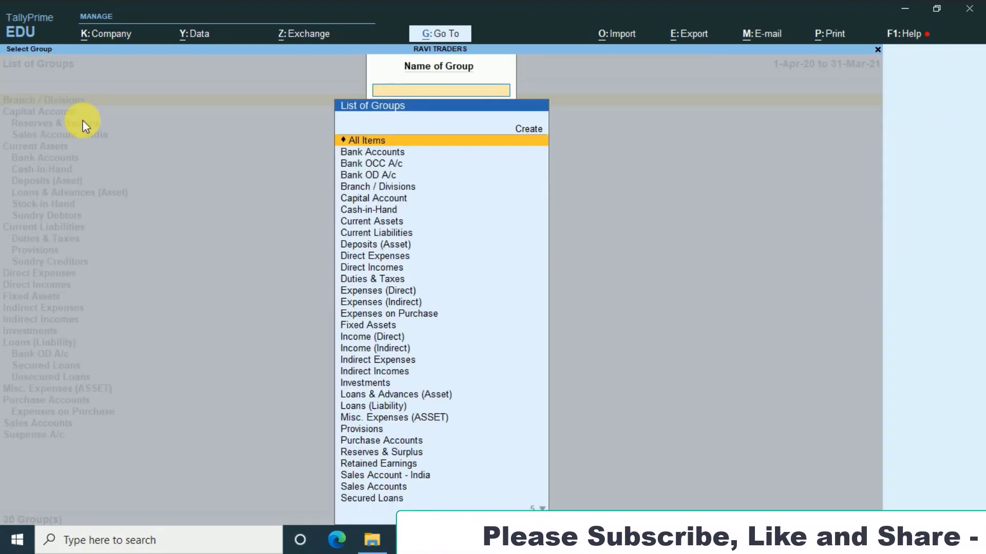
Leave the group selection and display the list of ledgers of RAVI TRADERS in the chart of accounts.
key("Escape")
key("F10")
key("Down")
key("Return")
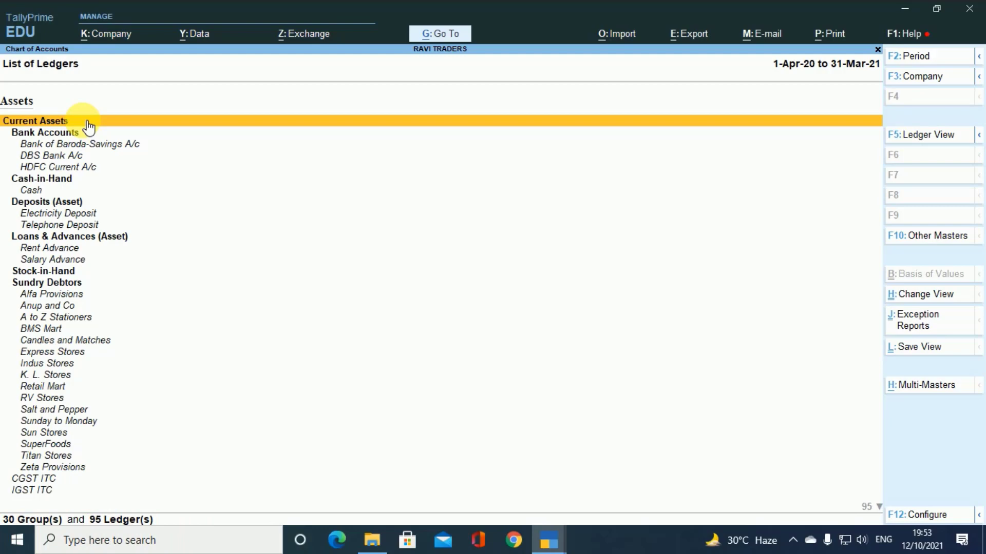
Open the stock item 50-50 Biscuits of RAVI TRADERS for alteration.
key("Escape")
key("Return")
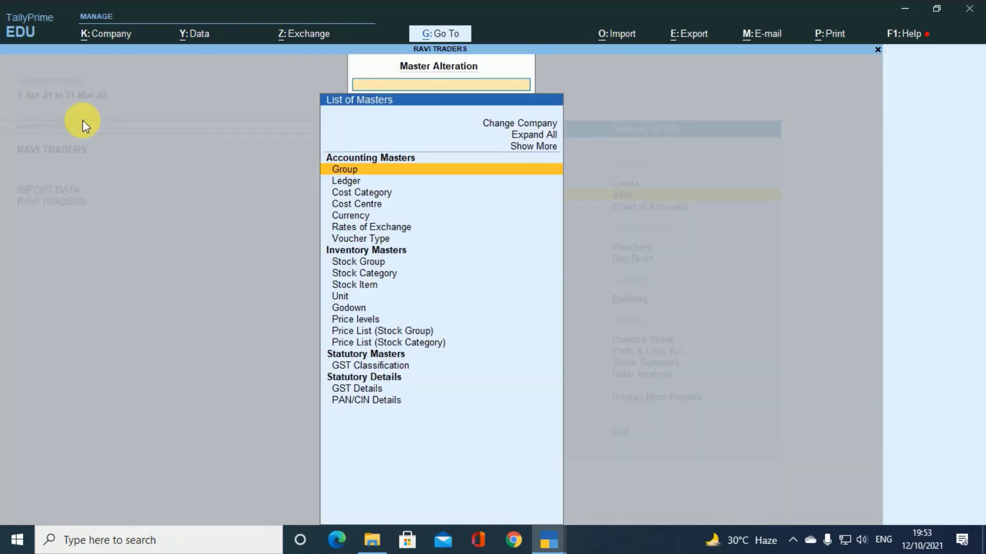
key("Down")
key("Down")
key("Down")
key("Down")
key("Down")
key("Down")
key("Down")
key("Down")
key("Down")
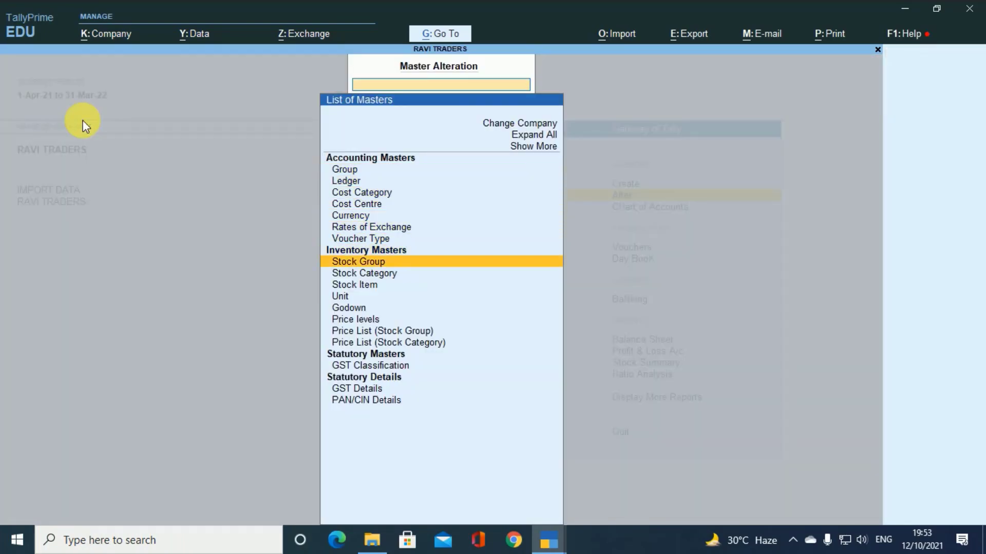
key("Return")
key("Return")
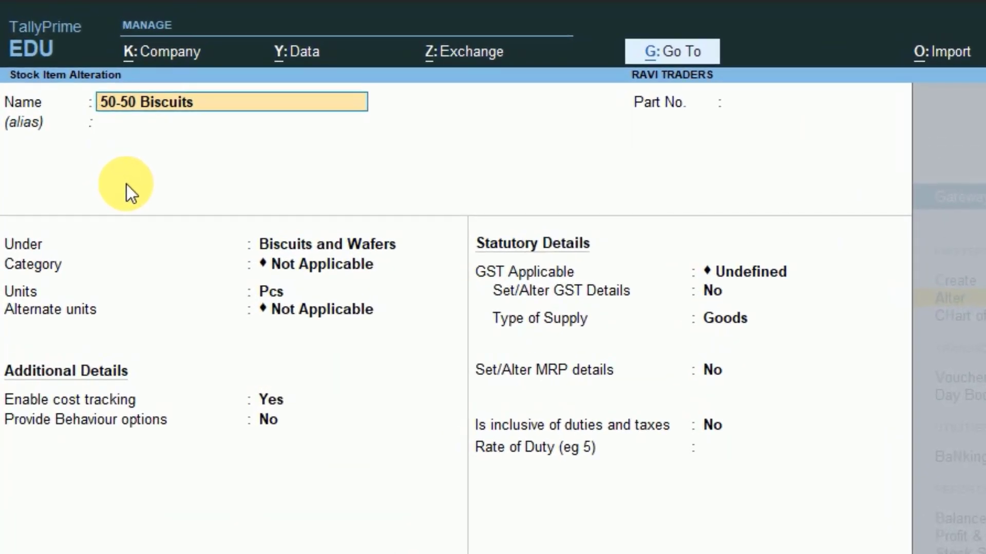
Open the parent stock group Biscuits and Wafers from the stock item's Under field, examine its settings and close it.
left_click(277, 242)
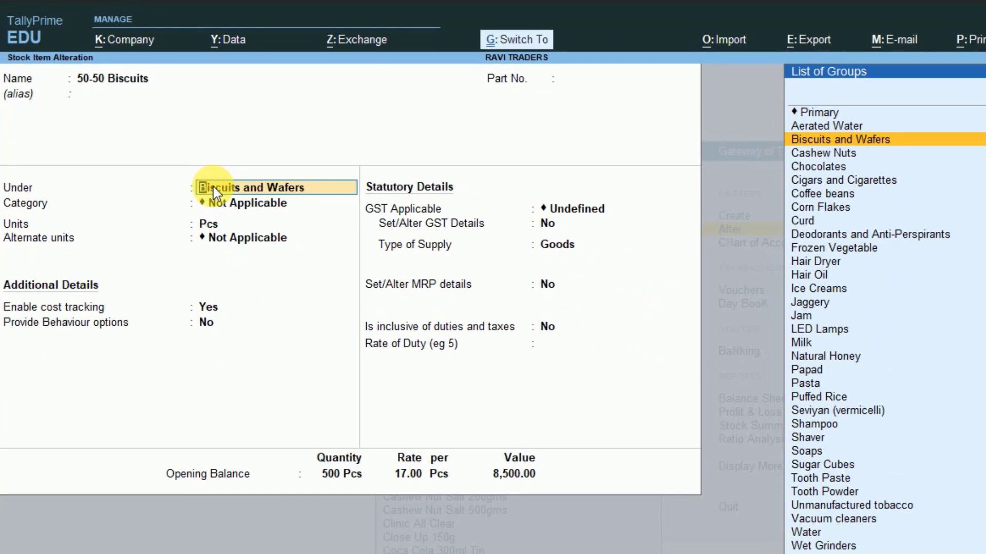
key("ctrl+Return")
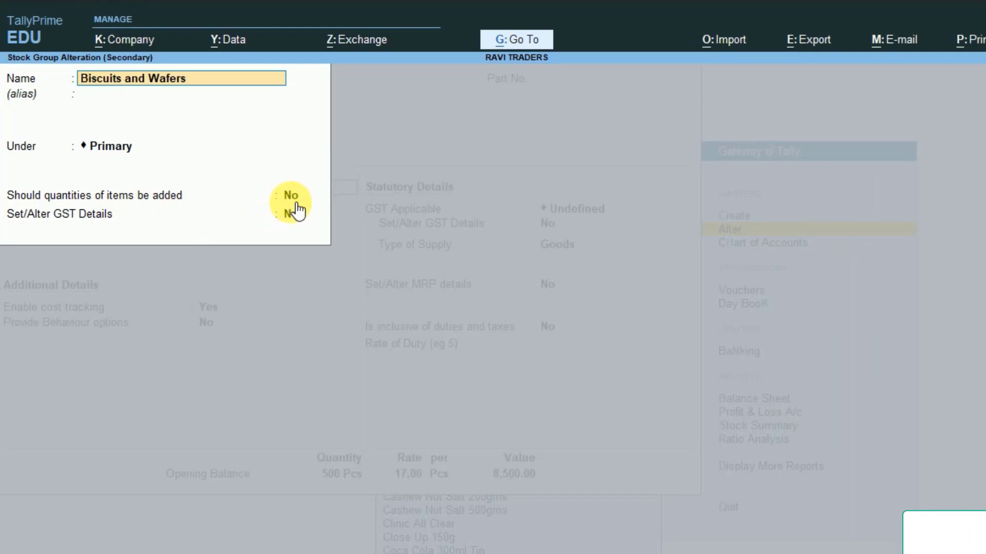
key("Escape")
key("Escape")
key("Return")
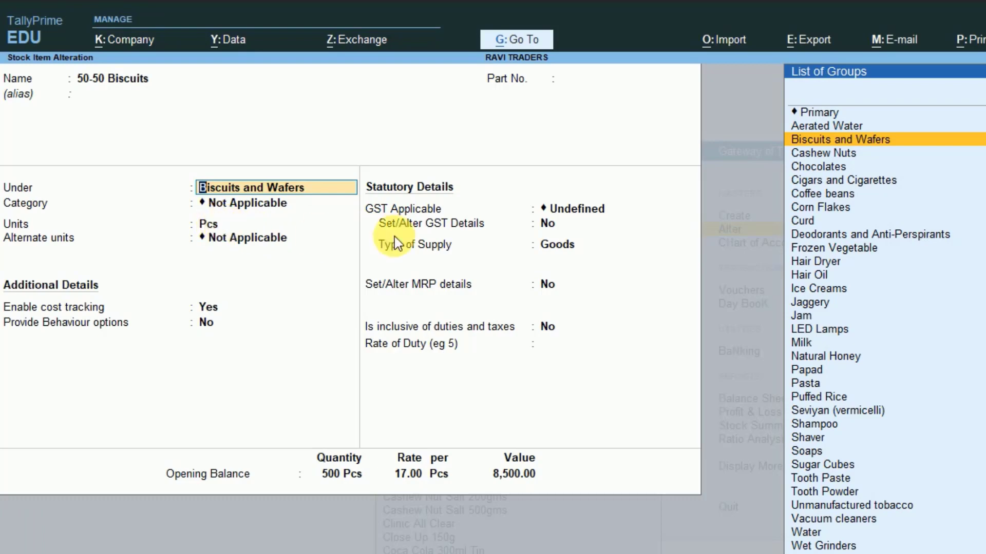
Close the 50-50 Biscuits stock item without saving and leave master alteration for the Gateway of Tally.
key("Escape")
key("Return")
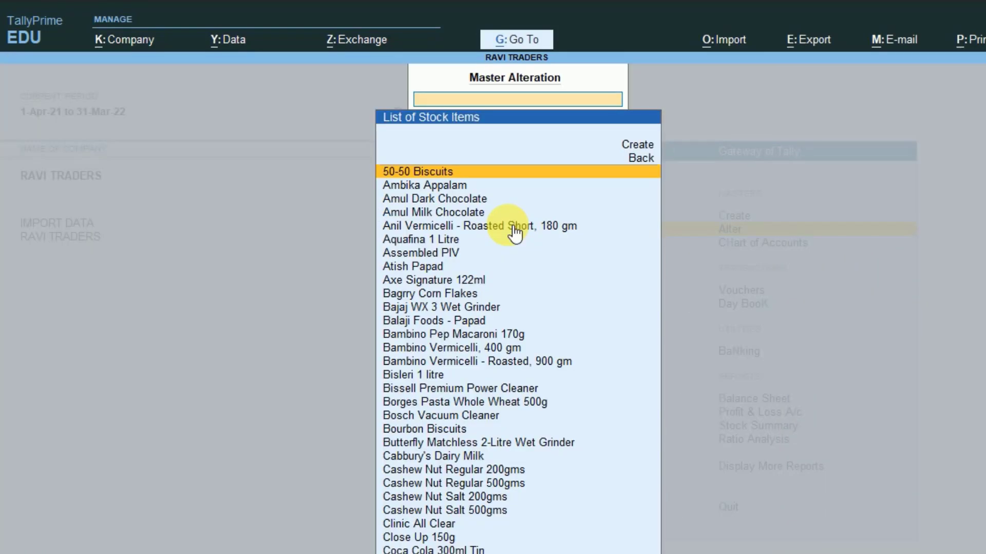
key("Escape")
key("Escape")
key("Return")
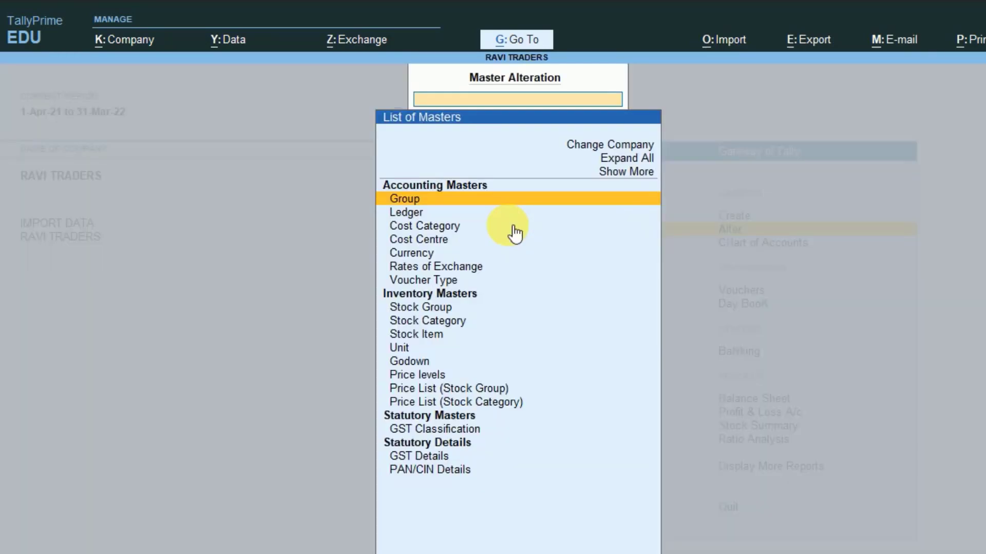
key("Escape")
Open the chart of accounts of RAVI TRADERS and show the inactive master types in its list.
key("Down")
key("Return")
key("Down")
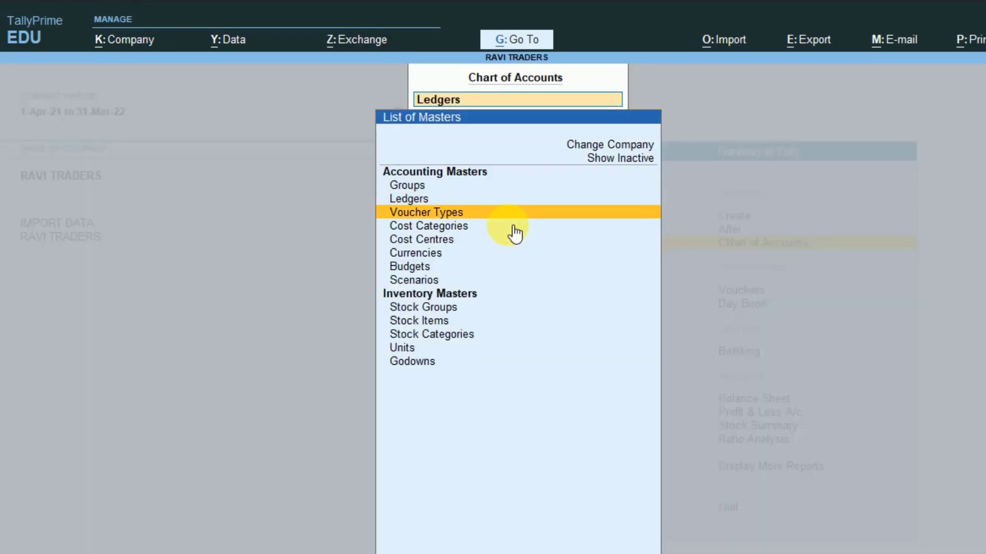
key("Up")
key("Up")
key("Up")
key("Up")
key("Return")
Look through the accounting and inventory master types offered in the chart of accounts and close the list.
key("Down")
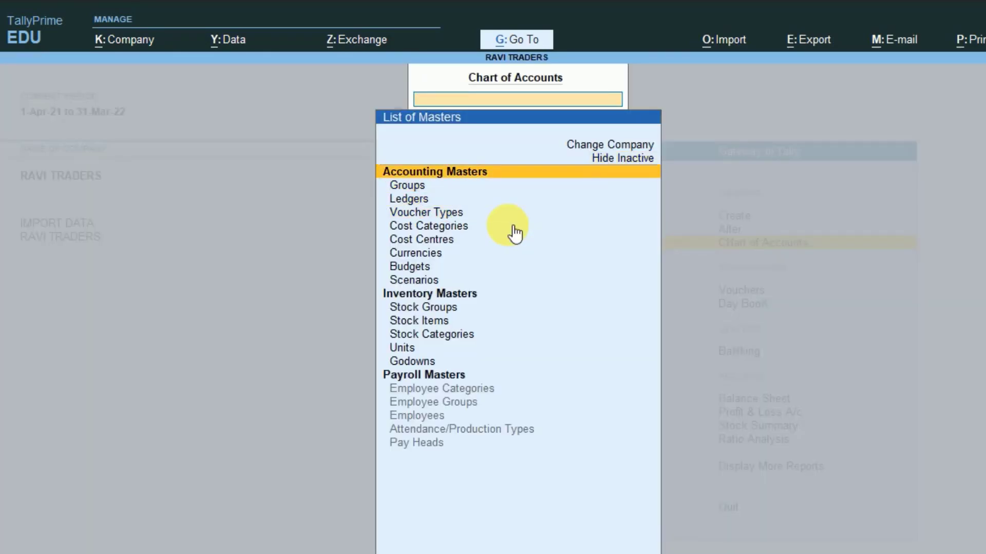
key("Down")
key("Down")
key("Down")
key("Down")
key("Down")
key("Down")
key("Down")
key("Down")
key("Escape")
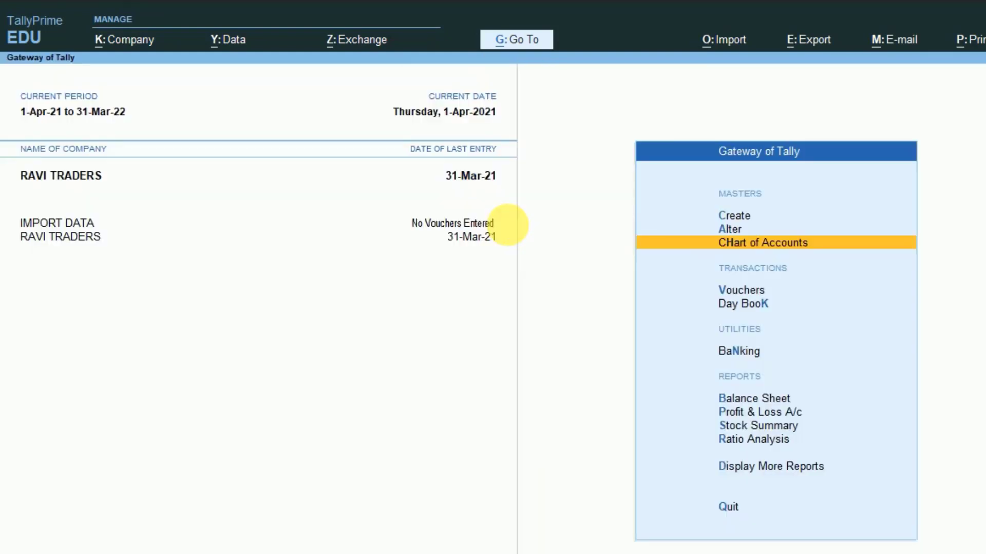
Display the GST classifications of RAVI TRADERS available for alteration and return to the list of masters.
key("Up")
key("Return")
key("Down")
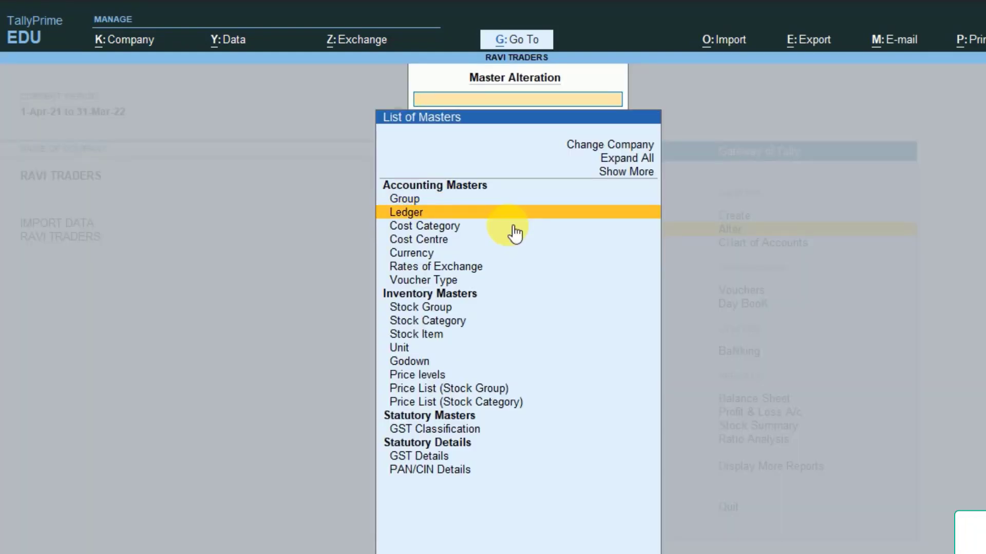
key("Down")
key("Down")
key("Down")
key("Down")
key("Down")
key("Down")
key("Down")
key("Down")
key("Down")
key("Down")
key("Down")
key("Down")
key("Down")
key("Down")
key("Return")
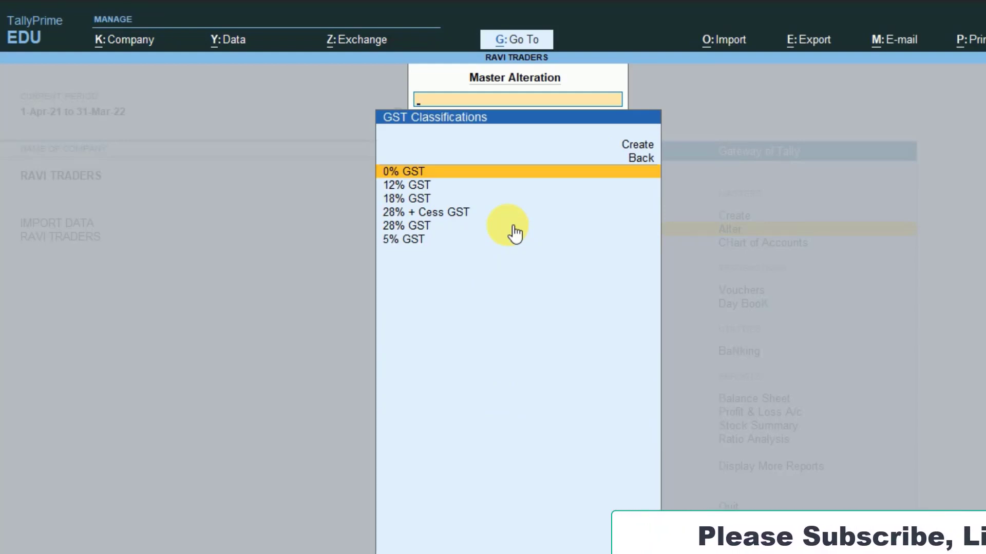
key("Escape")
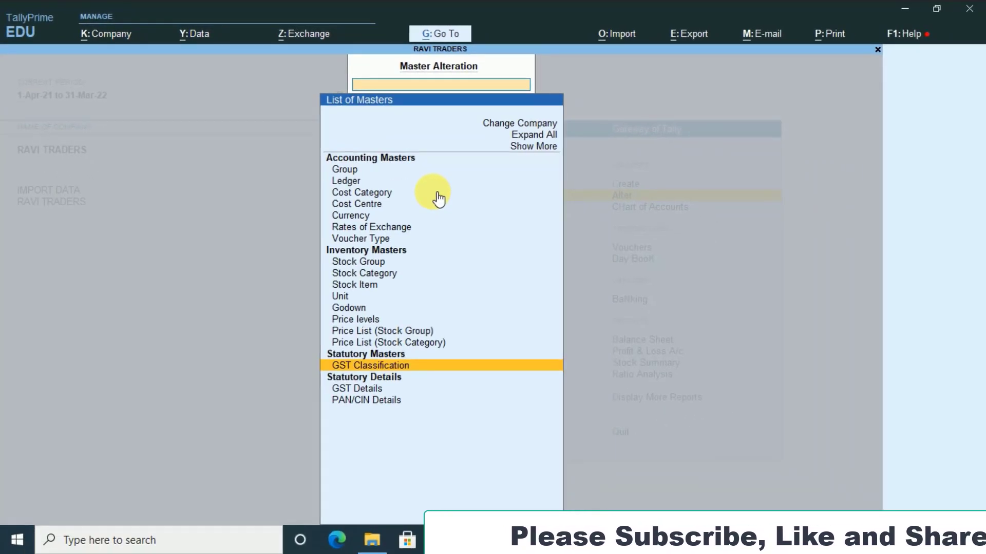
Examine the inventory master types, including Godown, Unit, Stock Group, Stock Category and Stock Item, and return to the Gateway of Tally.
key("Up")
key("Up")
key("Up")
key("Up")
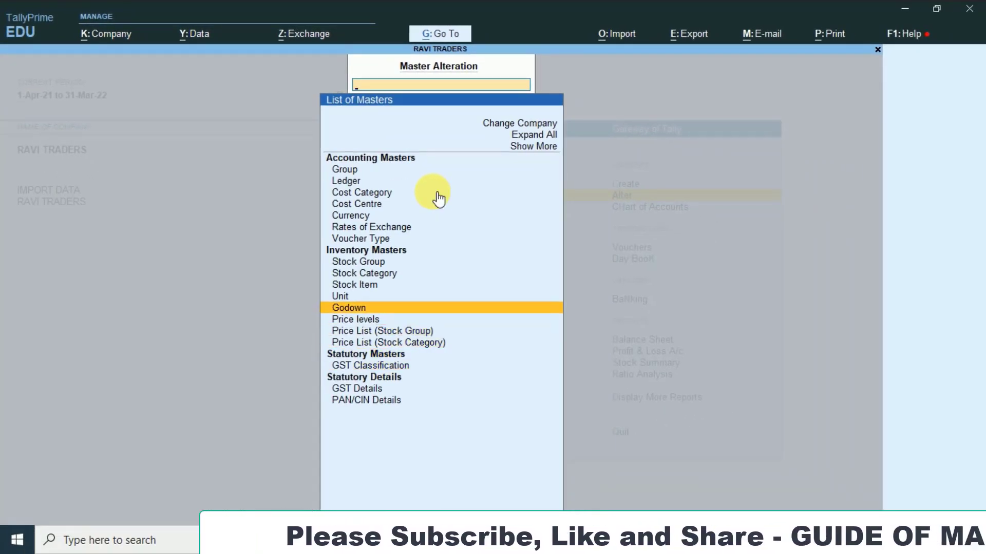
key("Up")
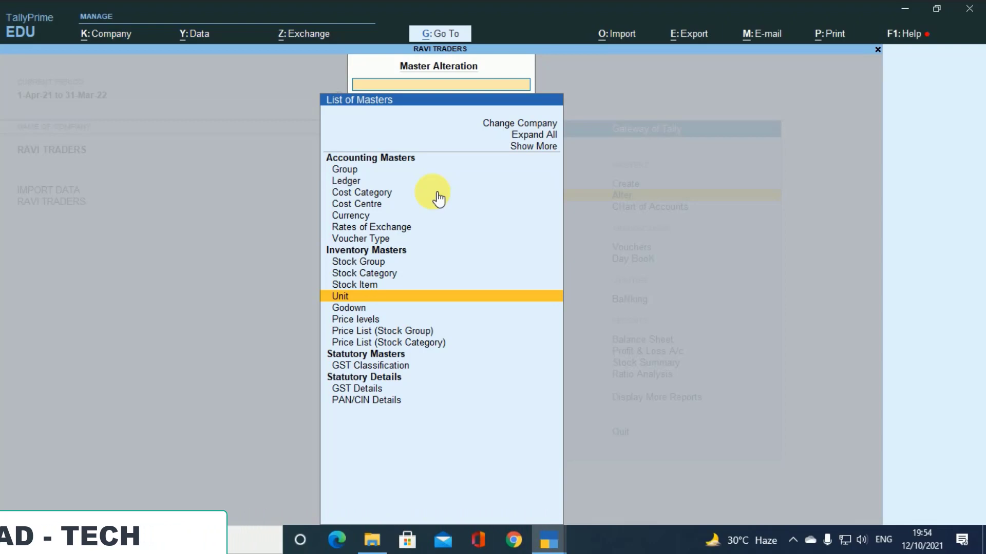
key("Up")
key("Up")
key("Up")
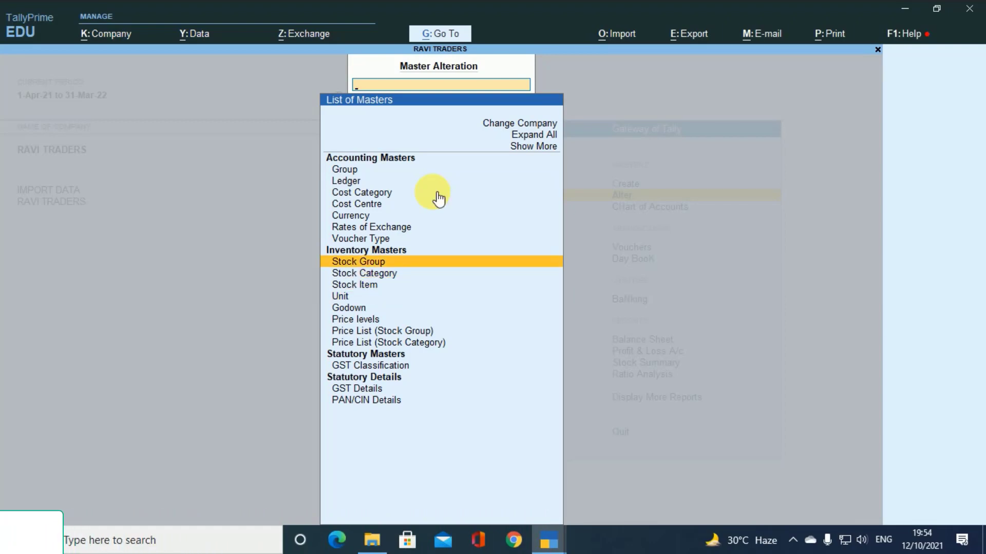
key("Down")
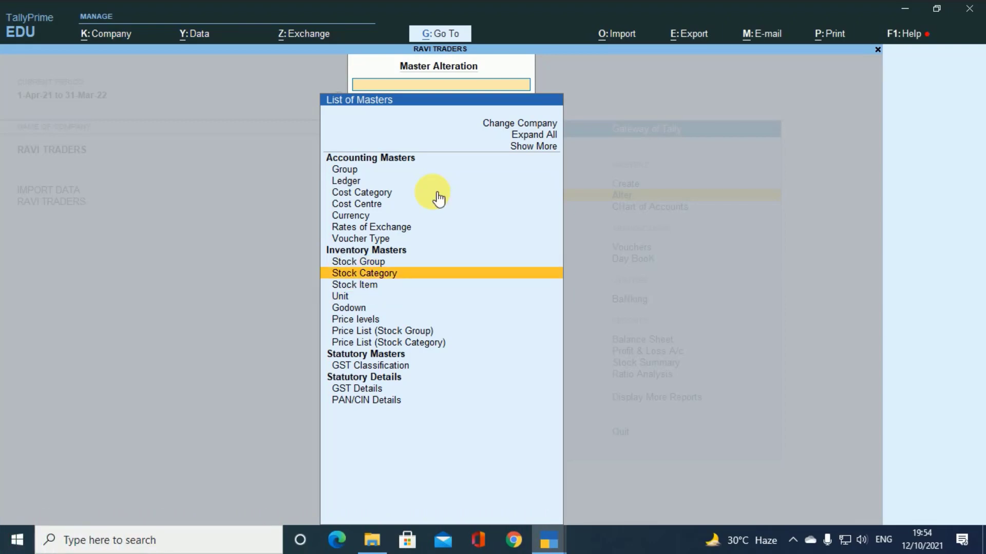
key("Down")
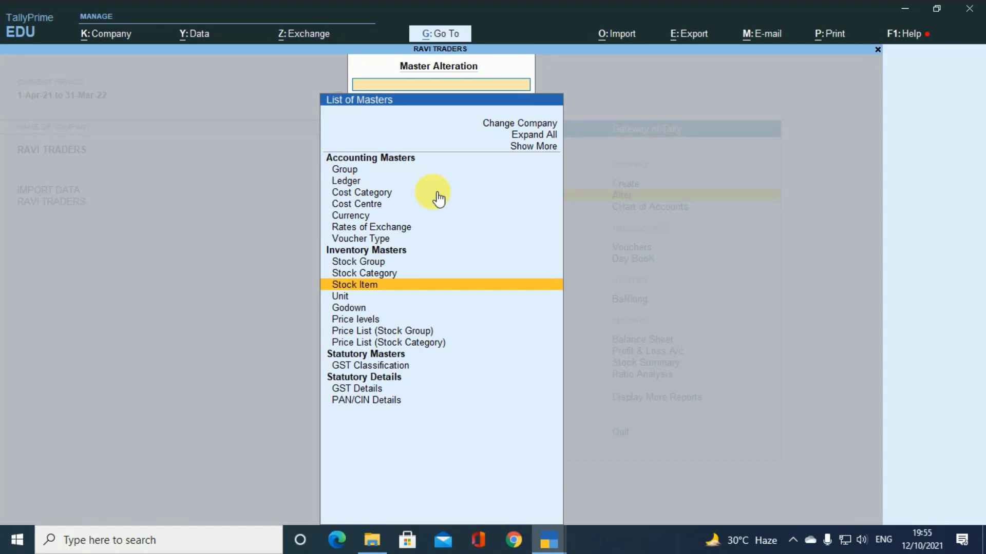
key("Escape")
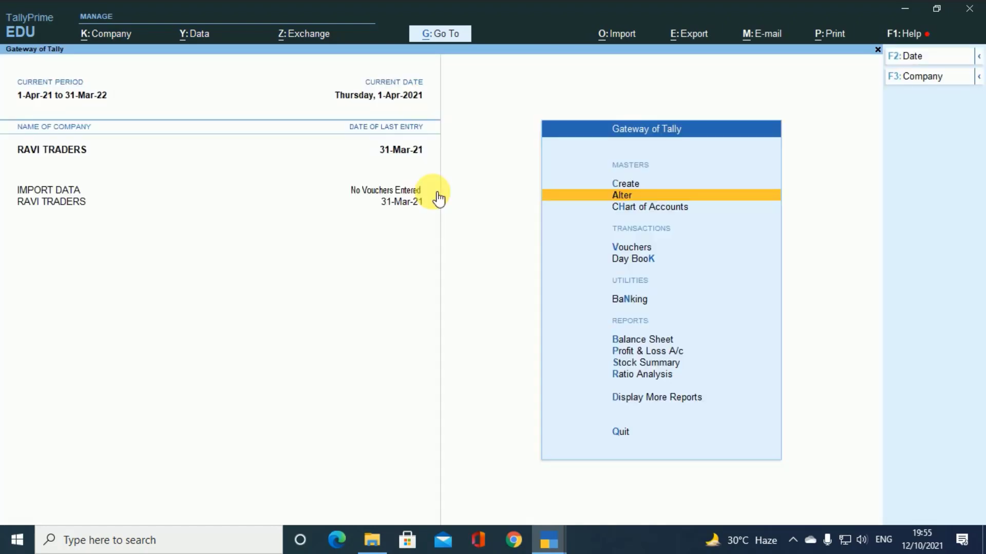